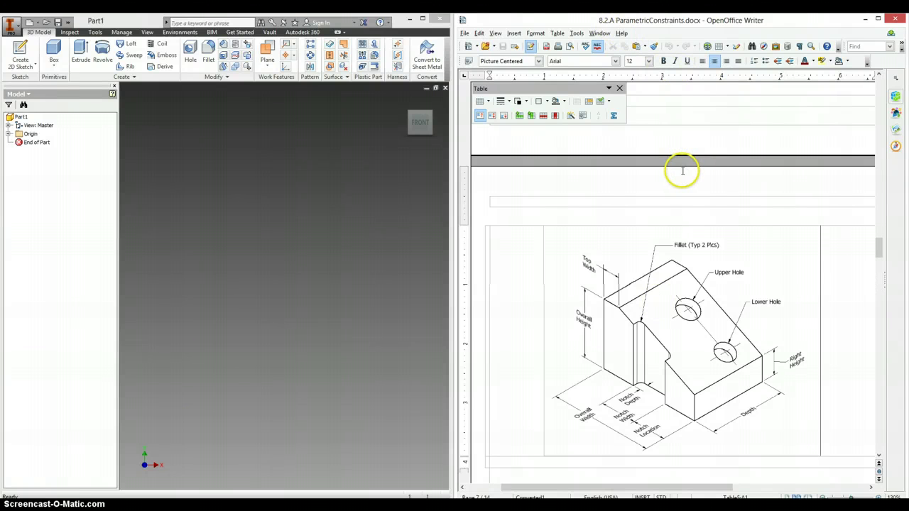
Step: Review the assignment's parameter table, steps and part specs, ending at the page 8 orthographic views
scroll(726, 246, up, 10)
scroll(726, 249, up, 12)
click(764, 247)
scroll(752, 245, up, 2)
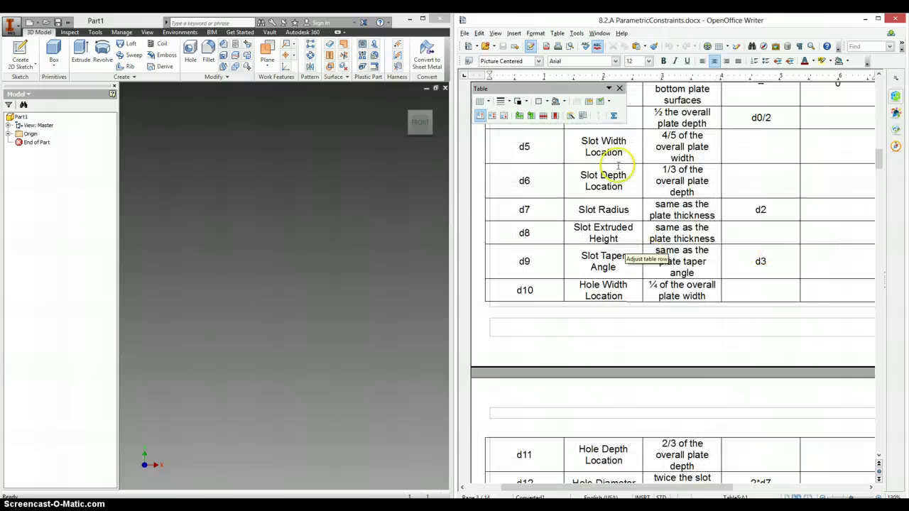
scroll(707, 252, down, 8)
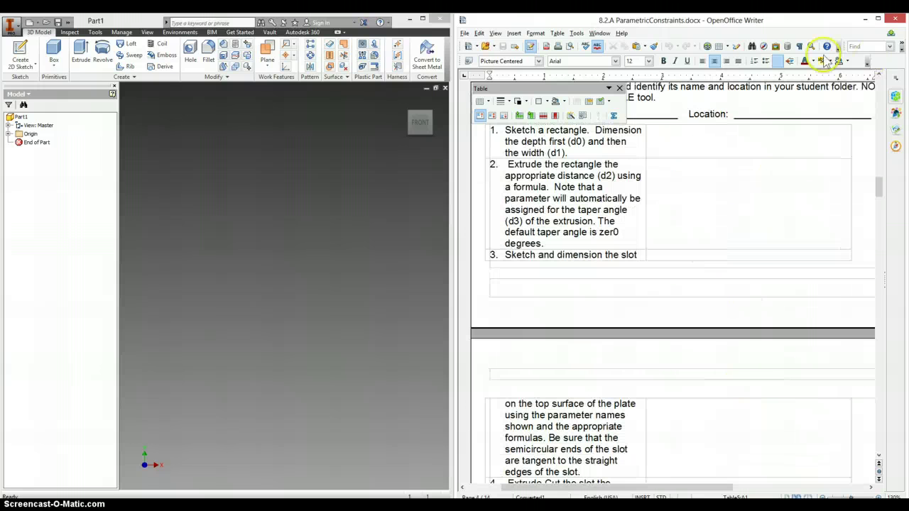
scroll(727, 382, down, 4)
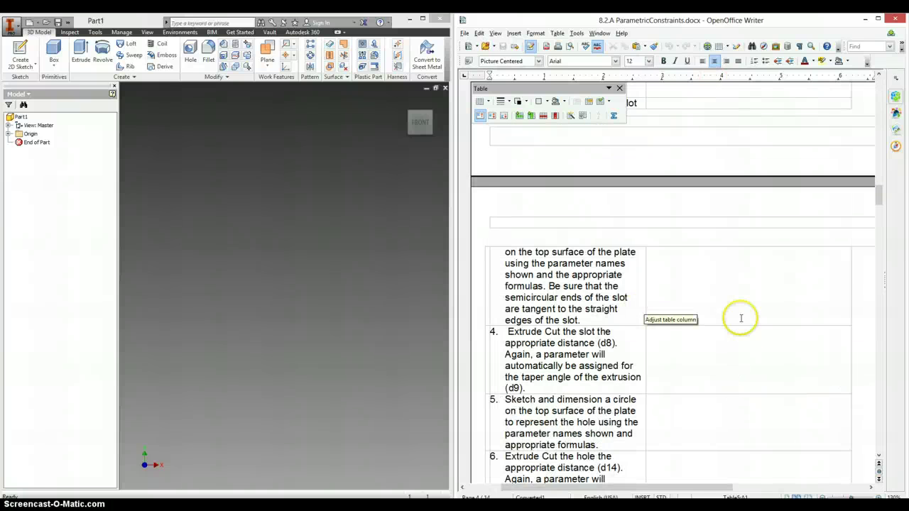
scroll(714, 284, down, 18)
scroll(715, 283, down, 10)
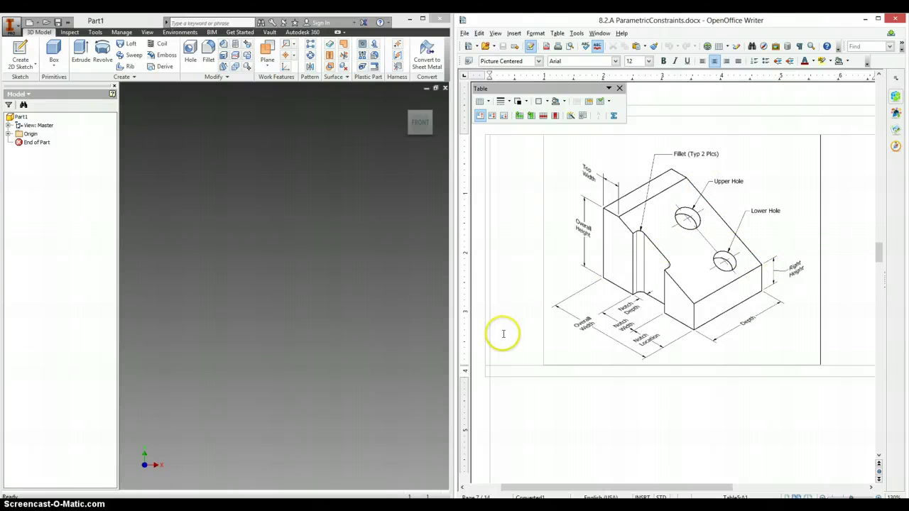
scroll(547, 327, down, 10)
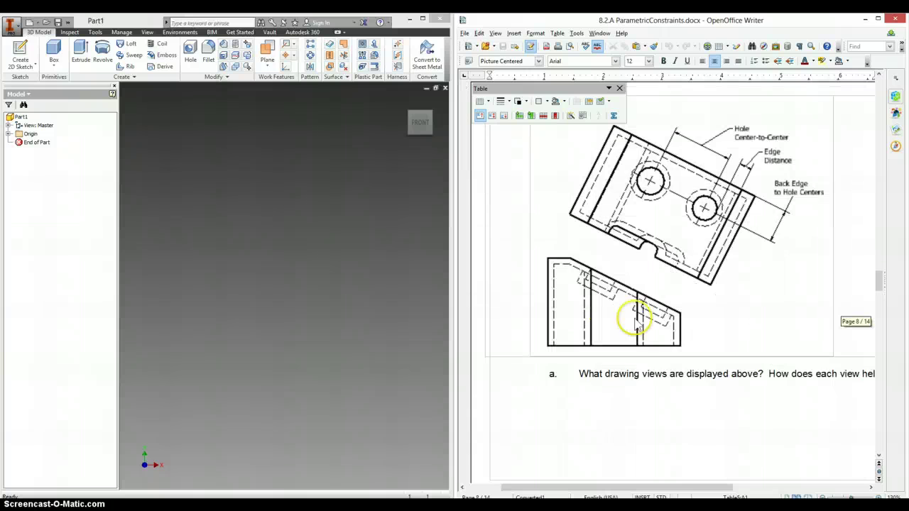
scroll(636, 323, down, 10)
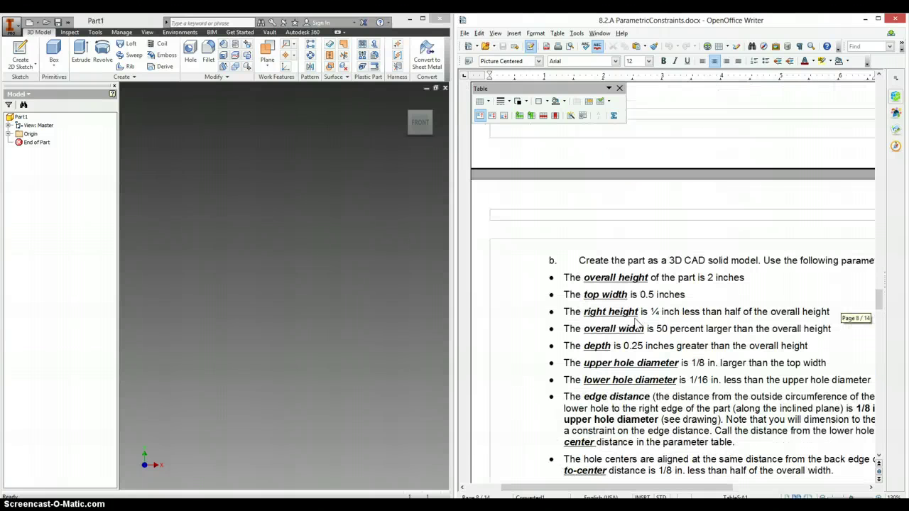
scroll(637, 323, down, 5)
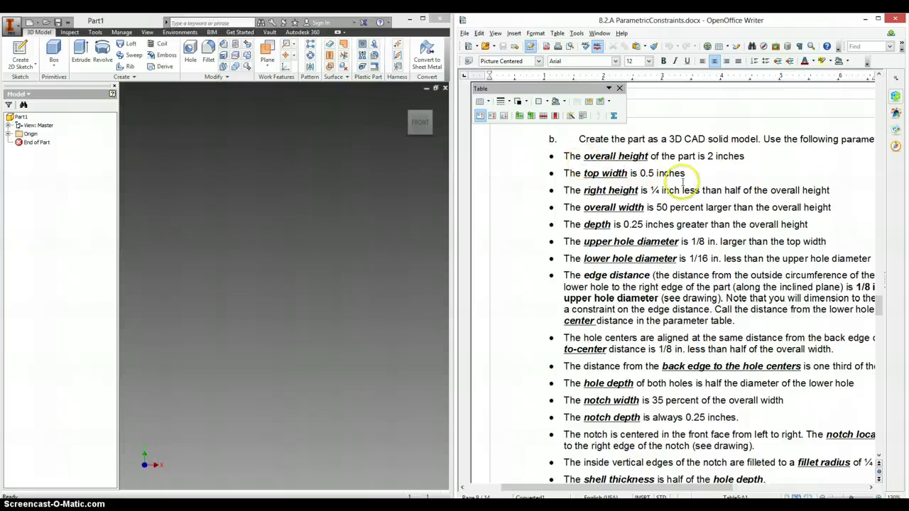
scroll(712, 212, up, 1)
scroll(712, 212, up, 20)
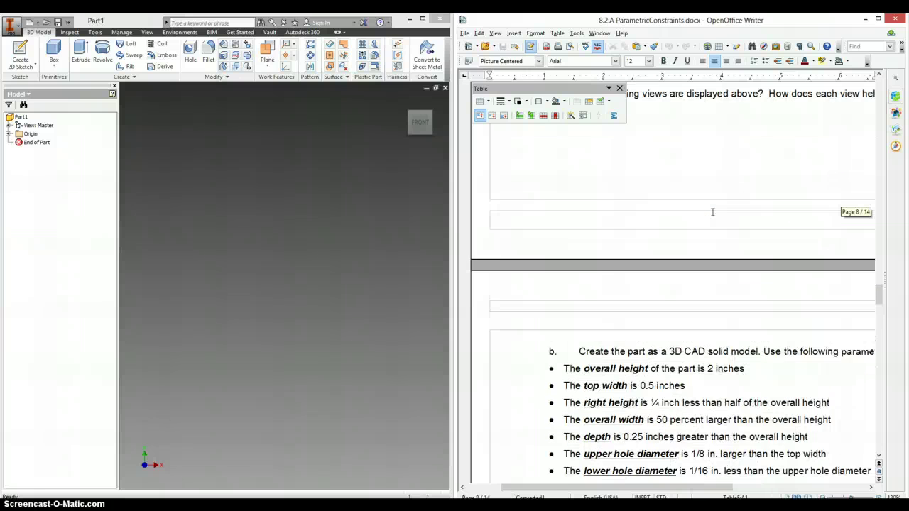
scroll(712, 212, down, 4)
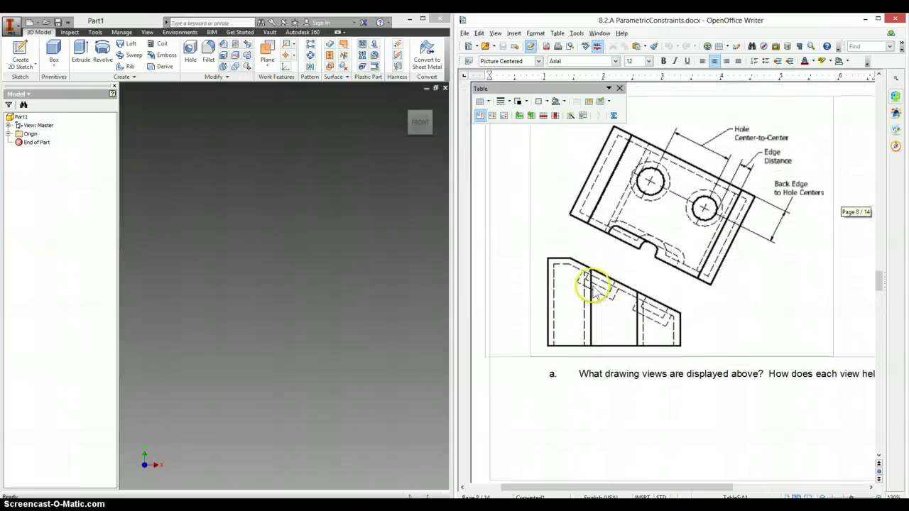
scroll(594, 285, down, 3)
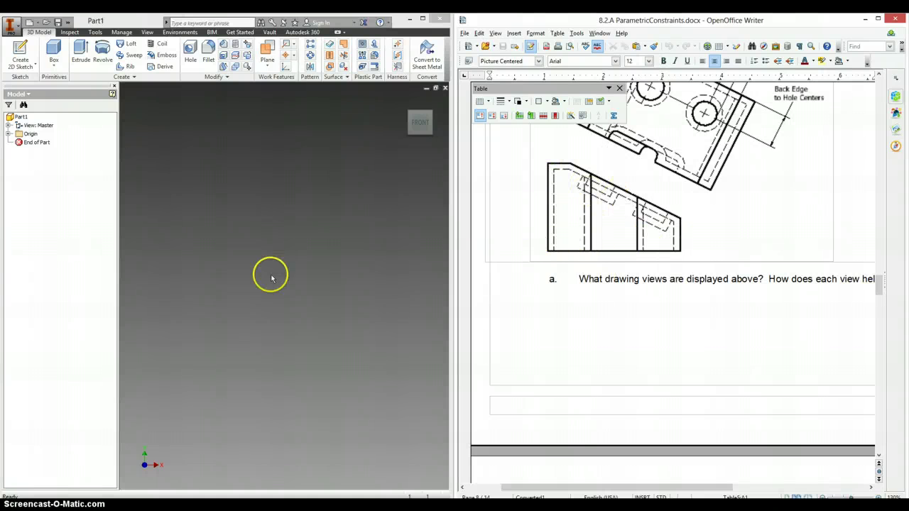
Step: Start a 2D sketch on the origin plane and draw a rectangle from the origin
click(235, 225)
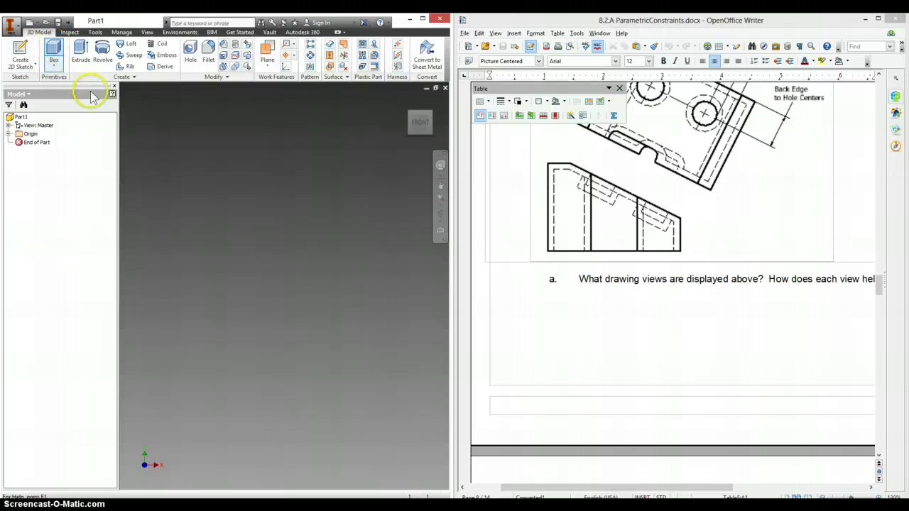
click(20, 51)
click(304, 199)
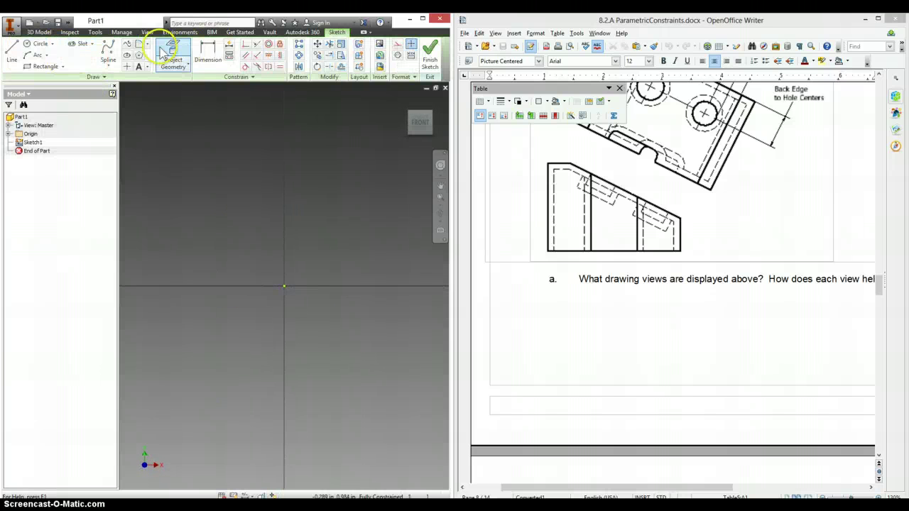
click(45, 66)
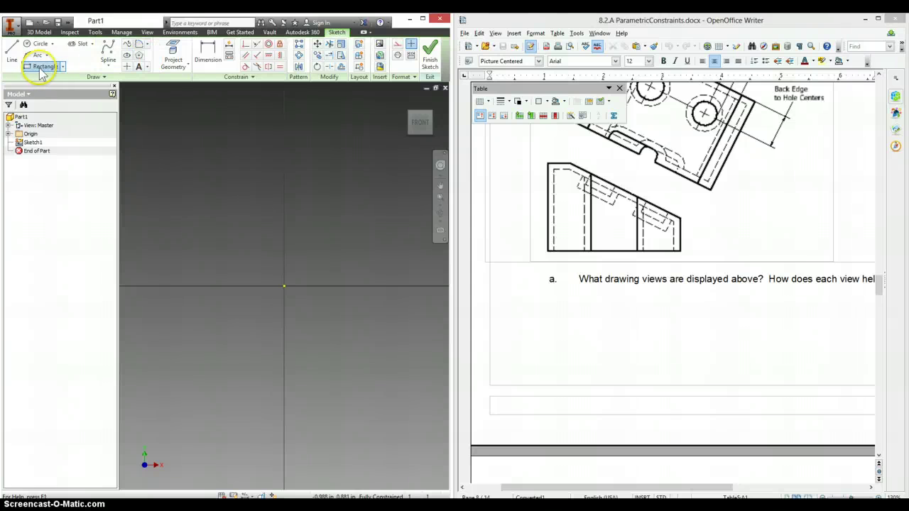
click(283, 287)
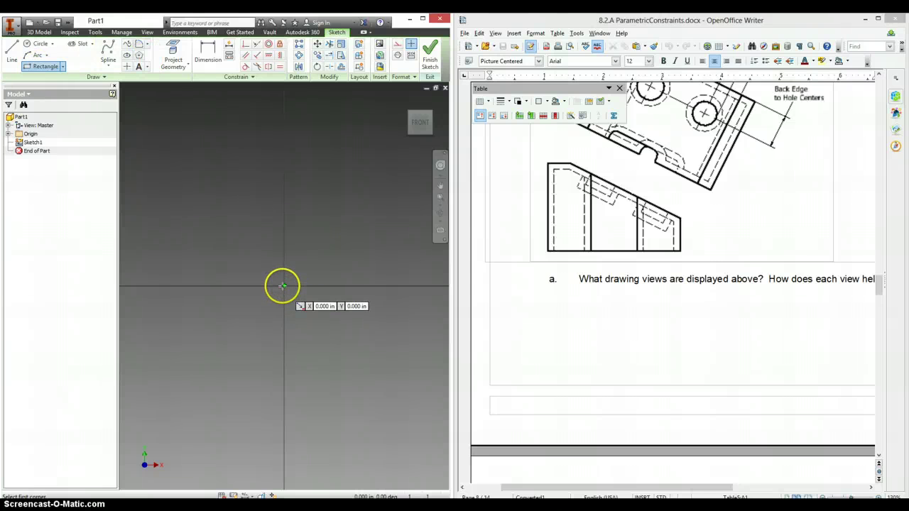
click(413, 197)
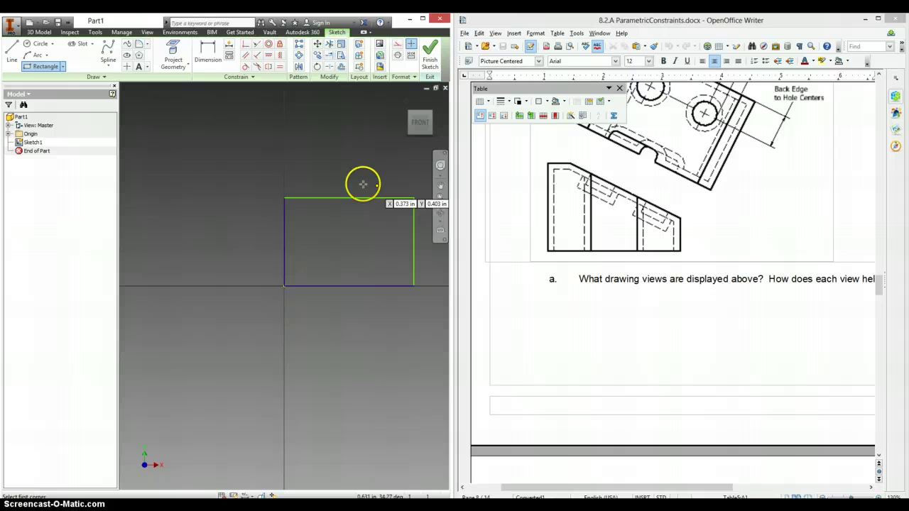
Step: Cut the rectangle's top-right corner with a diagonal line and trim away the excess
right_click(209, 148)
click(206, 119)
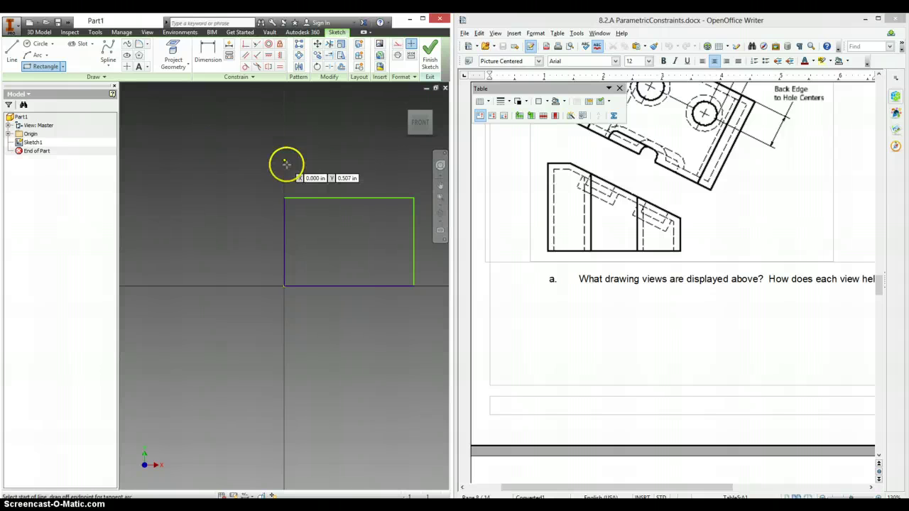
click(306, 187)
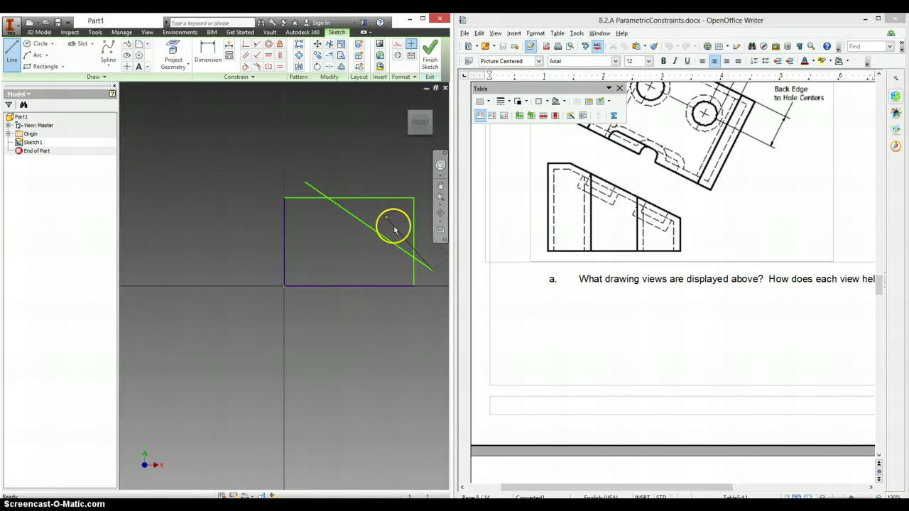
key(Escape)
key(x)
mouse_move(428, 261)
mouse_down()
mouse_move(381, 192)
mouse_move(362, 183)
mouse_move(297, 200)
mouse_move(296, 193)
mouse_up()
click(615, 324)
scroll(615, 323, down, 10)
scroll(615, 323, down, 3)
text(d)
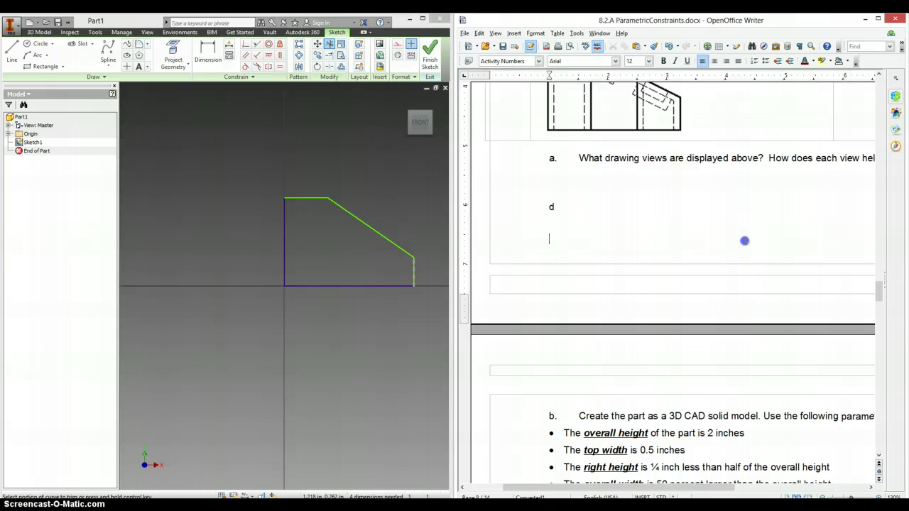
scroll(745, 241, down, 9)
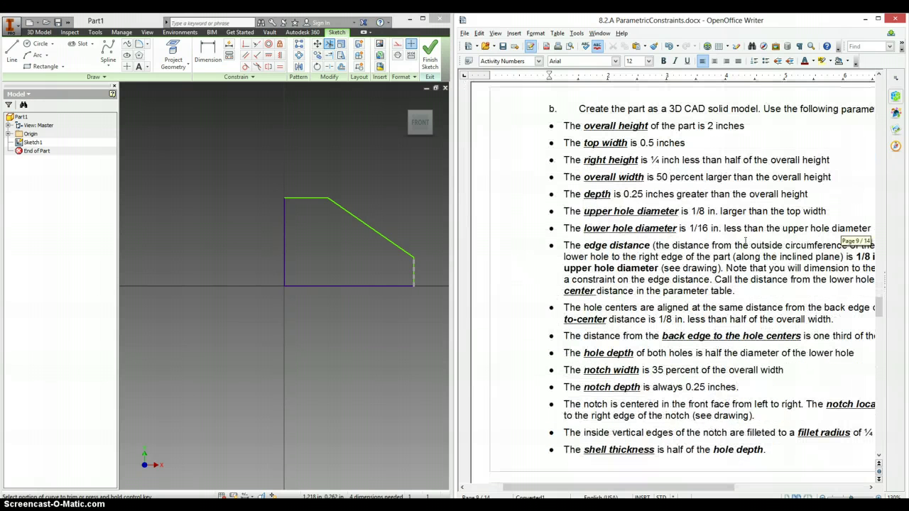
click(333, 195)
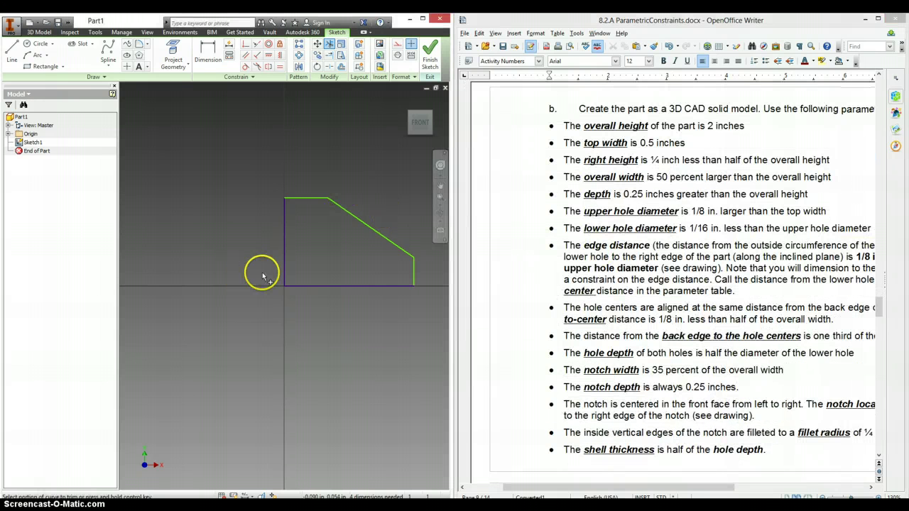
Step: Dimension the left edge to 2 in overall height and the top edge to 0.5 in
key(d)
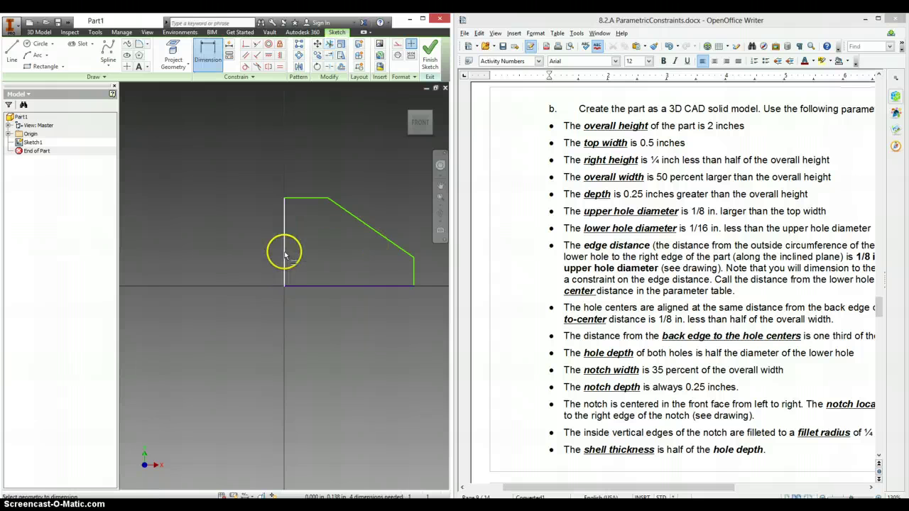
click(284, 259)
click(247, 256)
text(2)
key(Return)
click(618, 136)
click(440, 186)
drag(325, 193, 286, 290)
drag(298, 328, 306, 307)
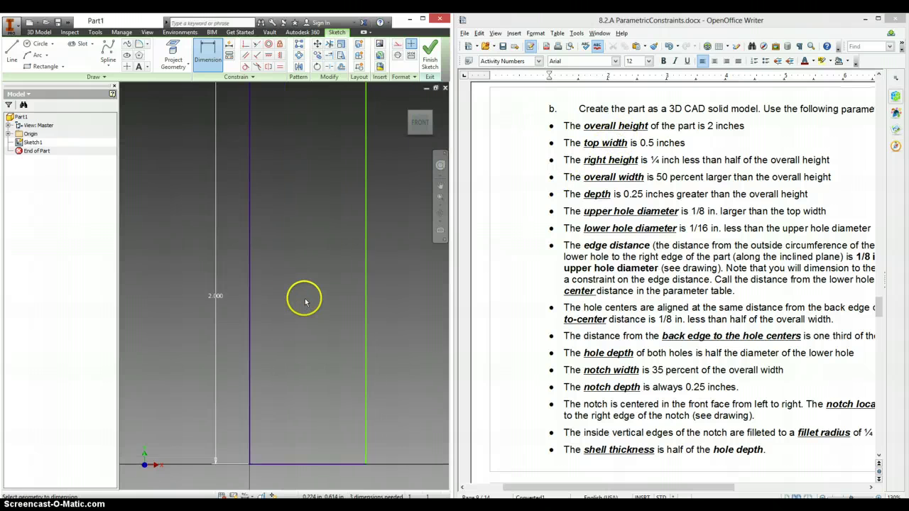
scroll(304, 298, down, 2)
click(269, 90)
text(.5)
key(Return)
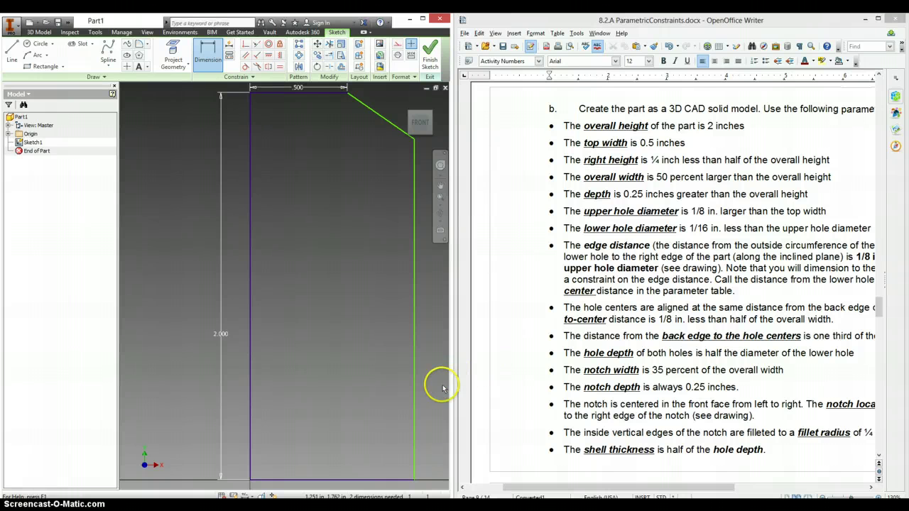
Step: Set the right edge height to the formula d0/2-.25, giving 0.750
click(413, 402)
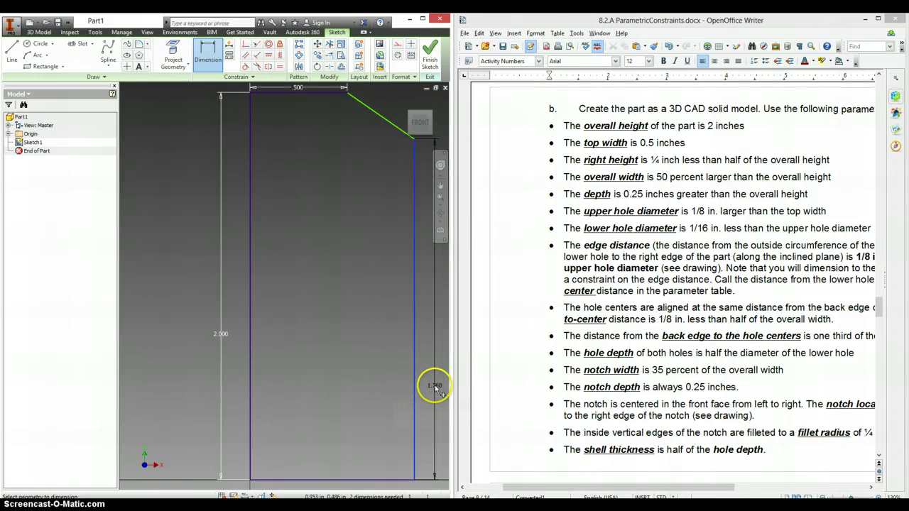
click(436, 387)
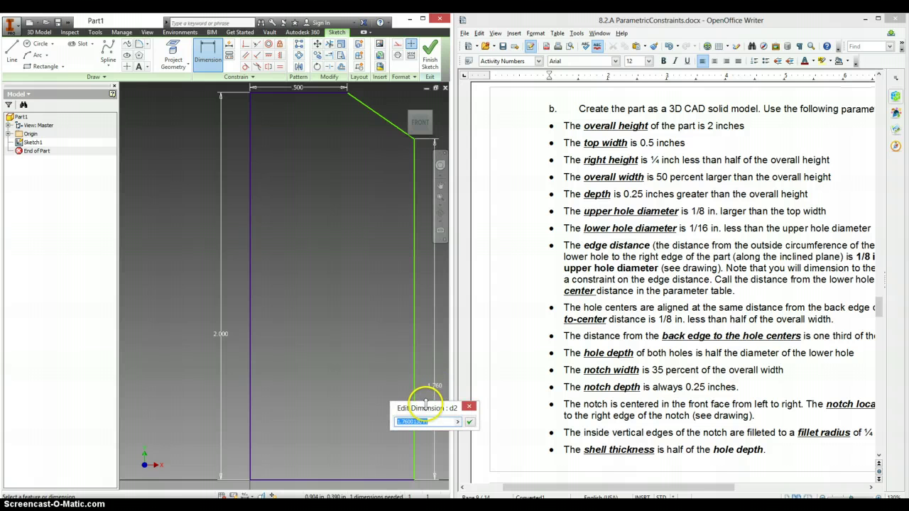
mouse_move(432, 409)
mouse_down()
mouse_move(538, 178)
mouse_move(596, 145)
mouse_move(544, 138)
mouse_up()
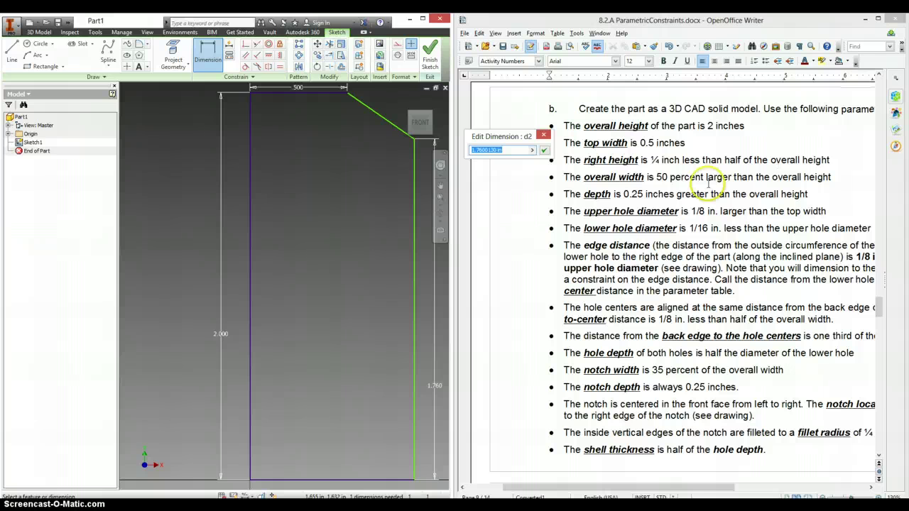
click(221, 335)
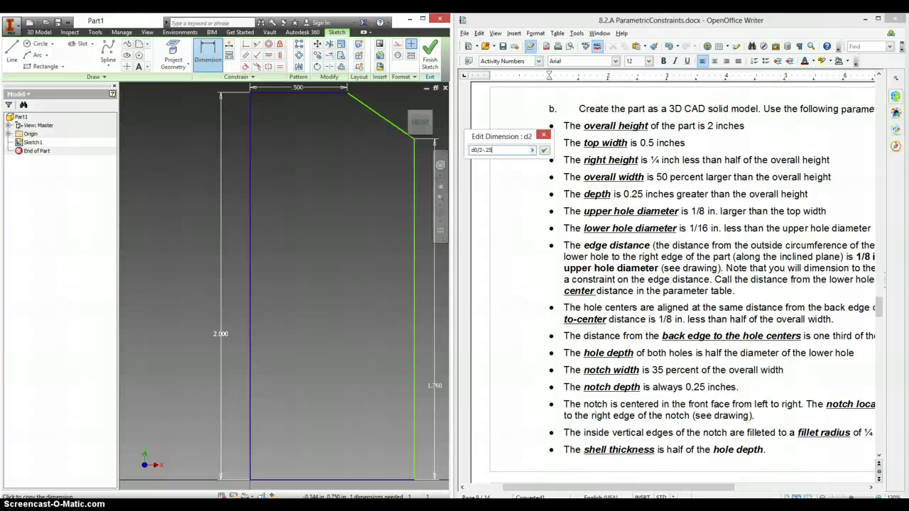
key(Return)
click(627, 184)
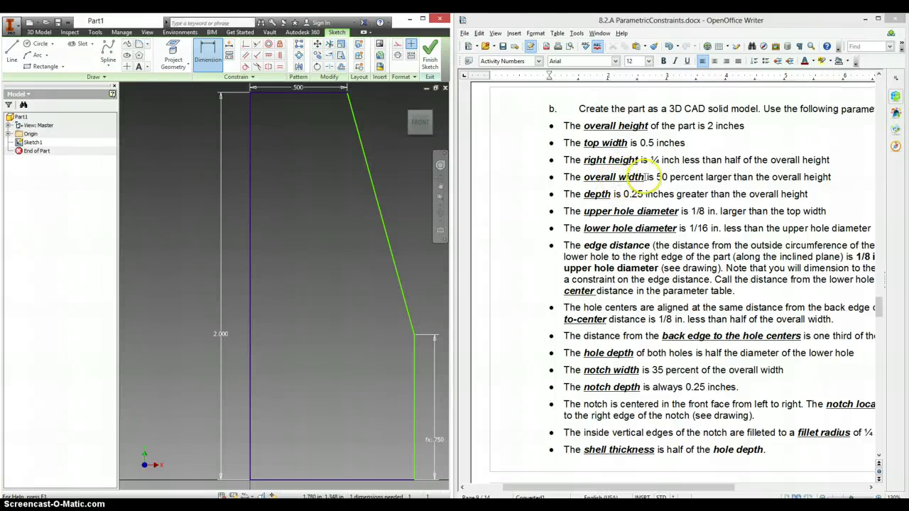
Step: Dimension the bottom edge as d0*1.5 for a 3.000 overall width, then fit the view
click(333, 480)
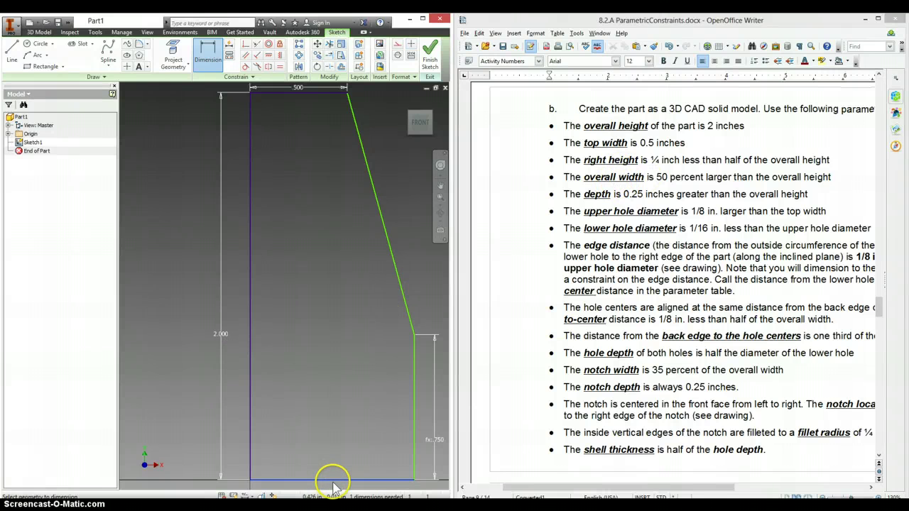
click(334, 485)
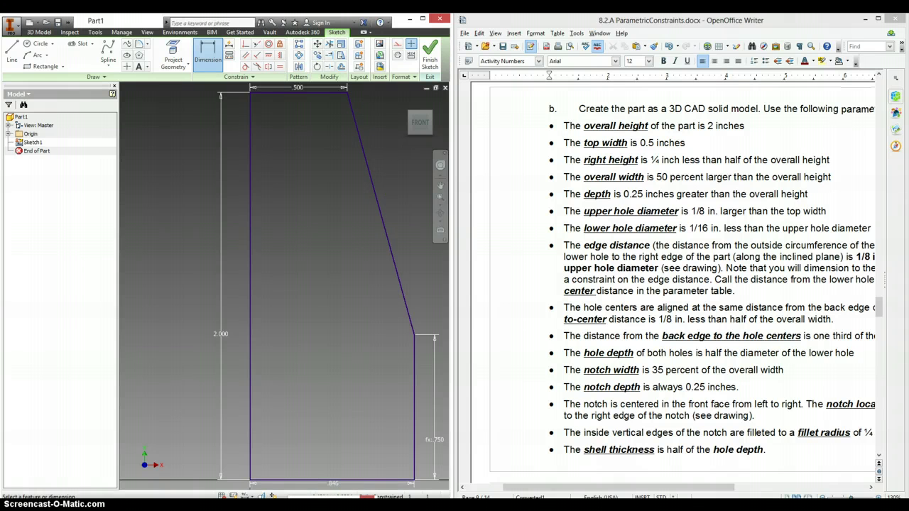
double_click(334, 484)
drag(345, 492, 507, 170)
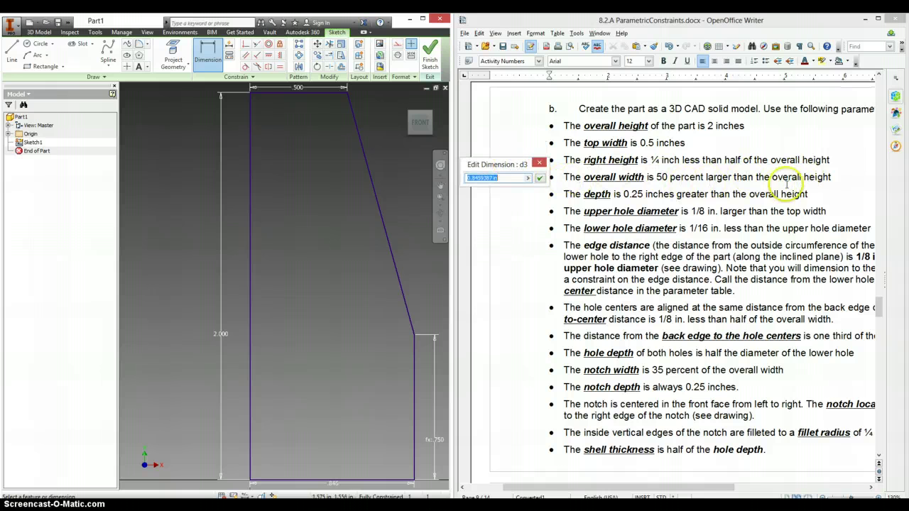
click(220, 334)
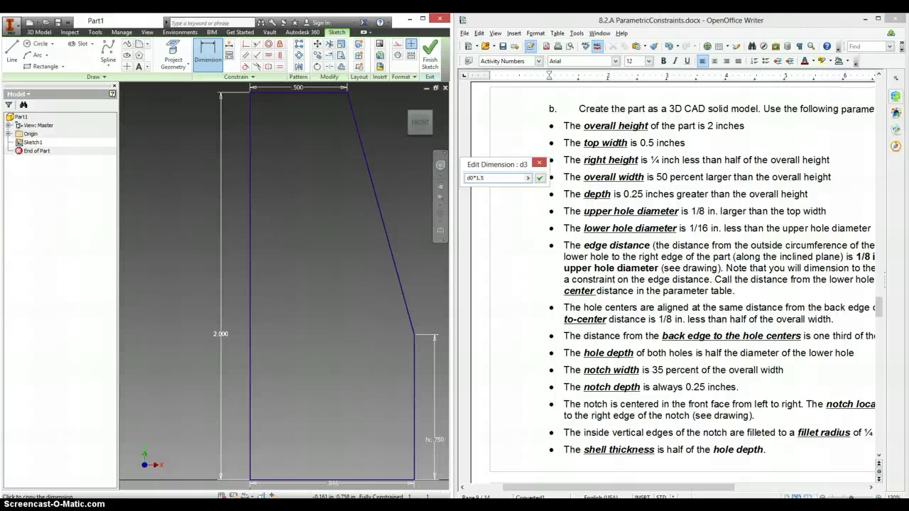
key(Return)
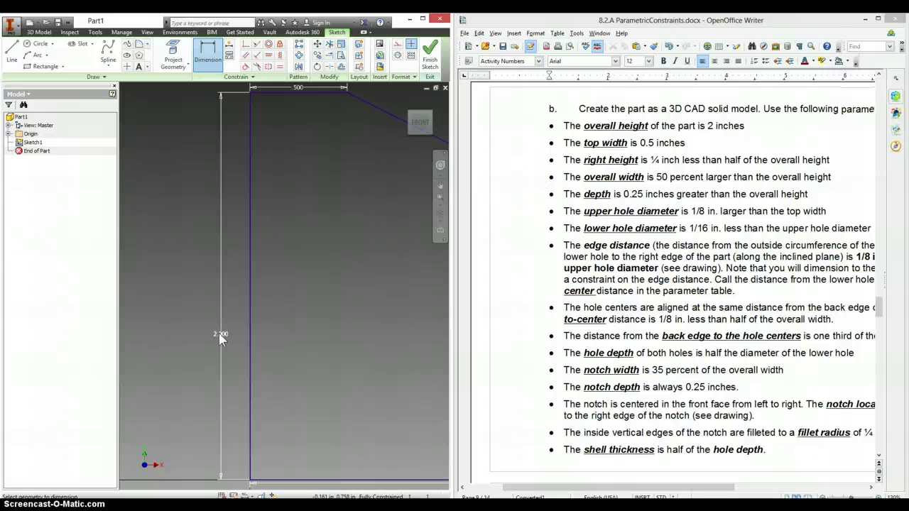
middle_click(319, 301)
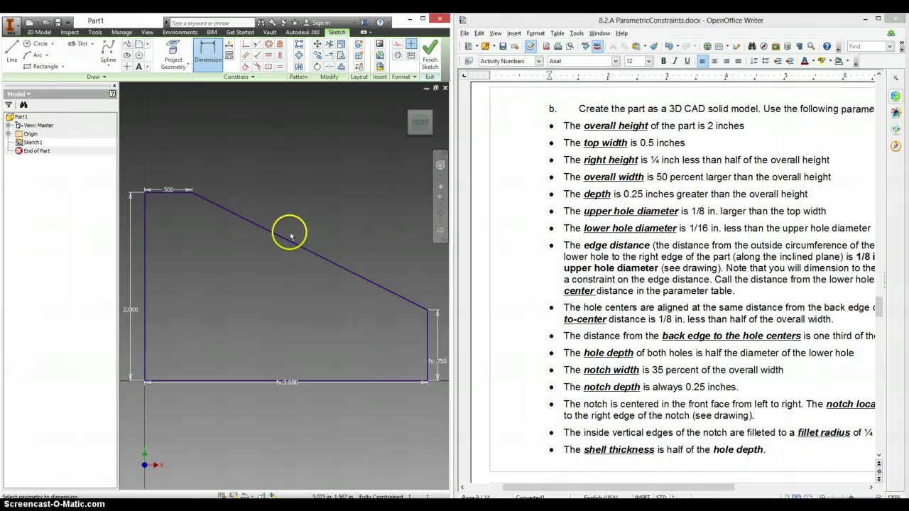
Step: Extrude the wedge profile to a depth of d0+.25
key(e)
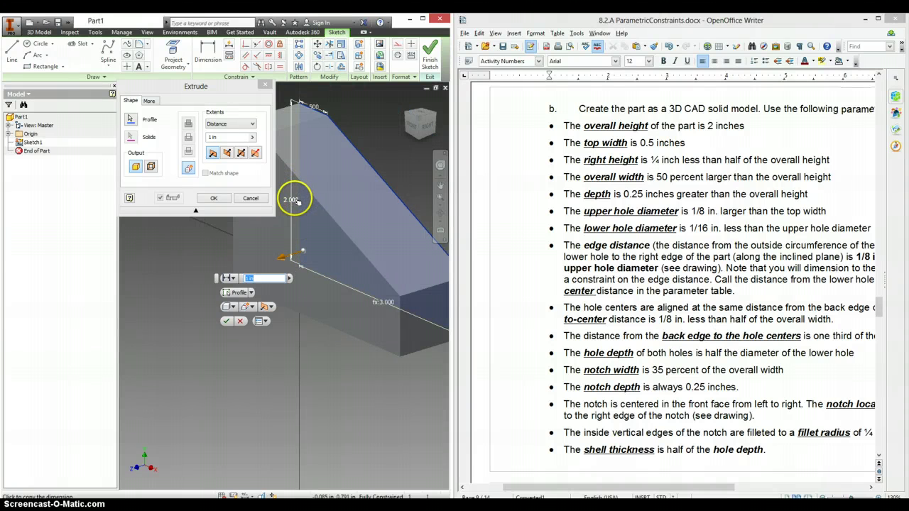
click(297, 201)
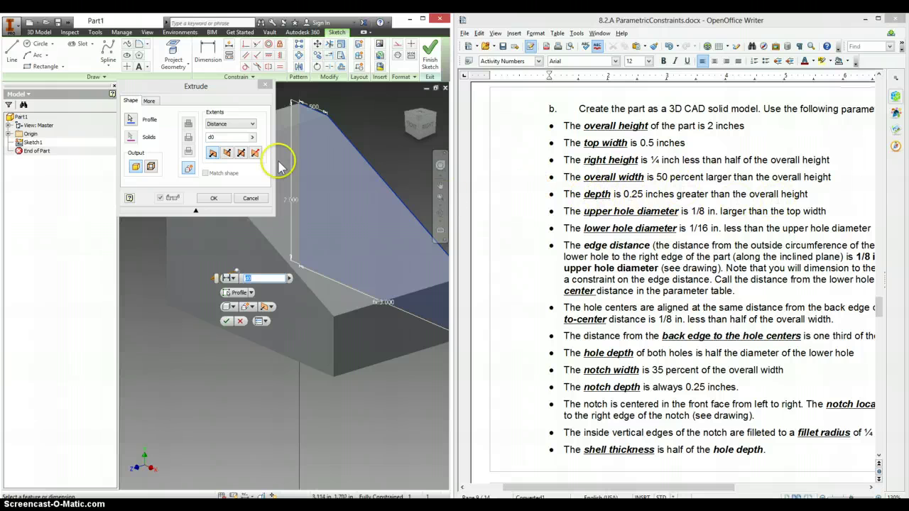
click(241, 137)
text(+.25)
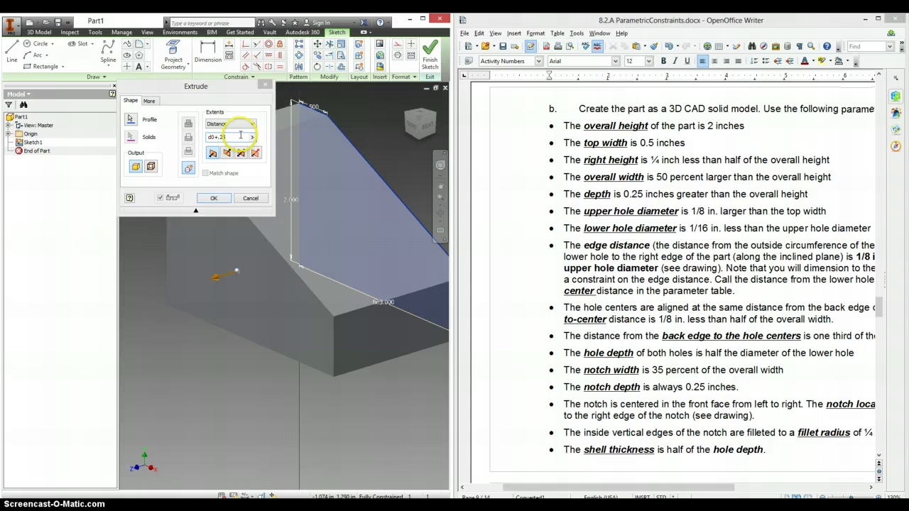
key(Return)
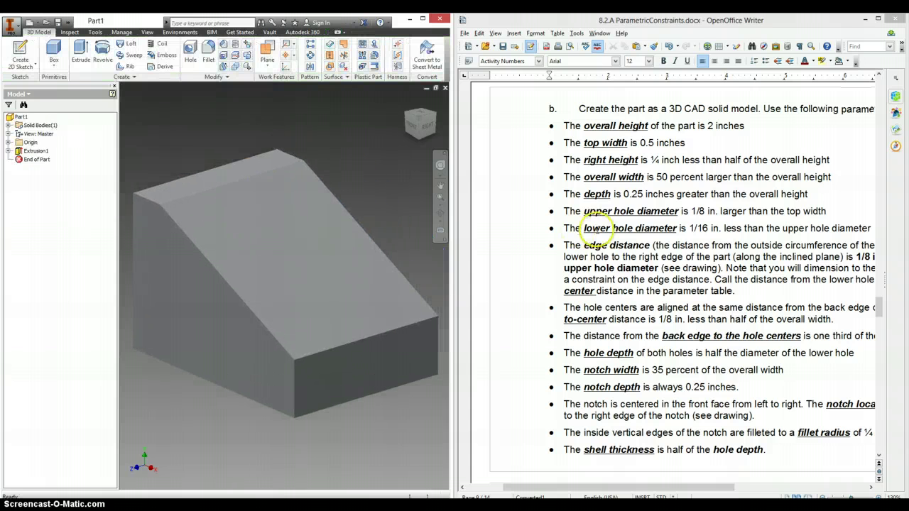
Step: Start a new sketch on the inclined face and draw two hole circles, left and right
right_click(306, 245)
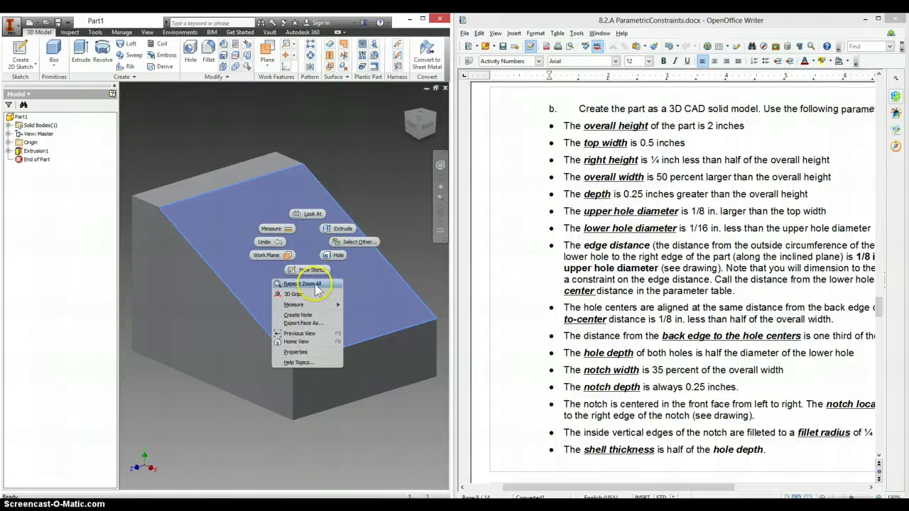
key(Escape)
key(s)
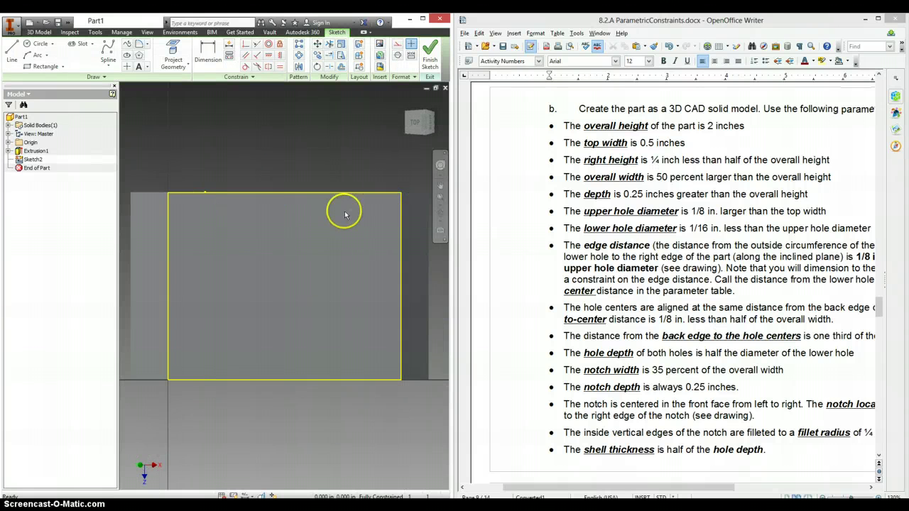
key(c)
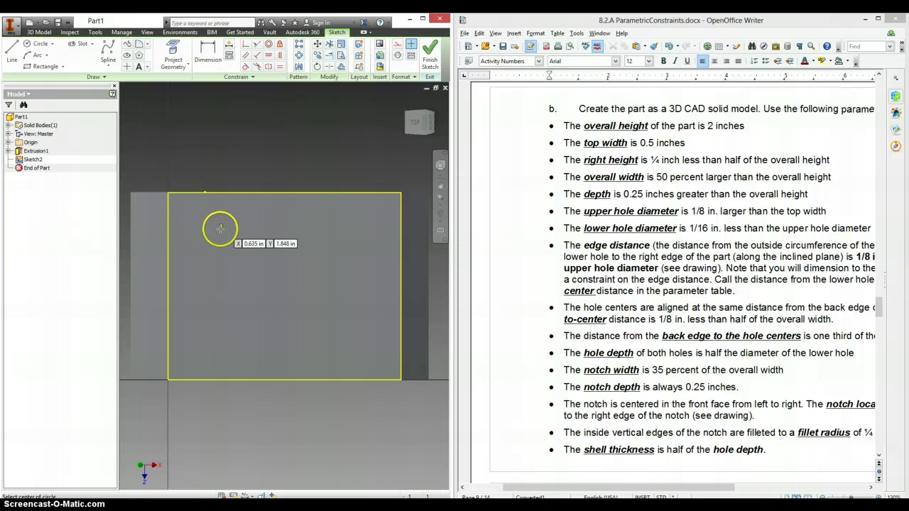
click(216, 230)
click(220, 254)
click(356, 230)
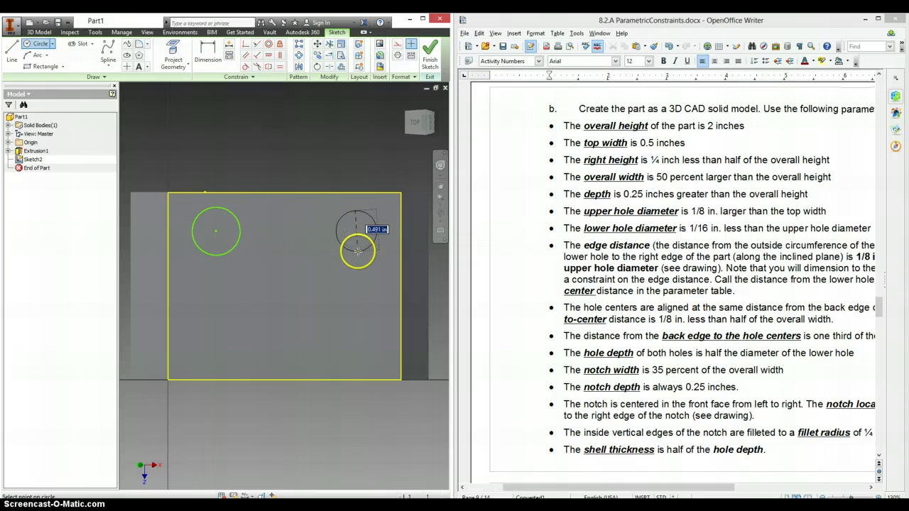
click(370, 246)
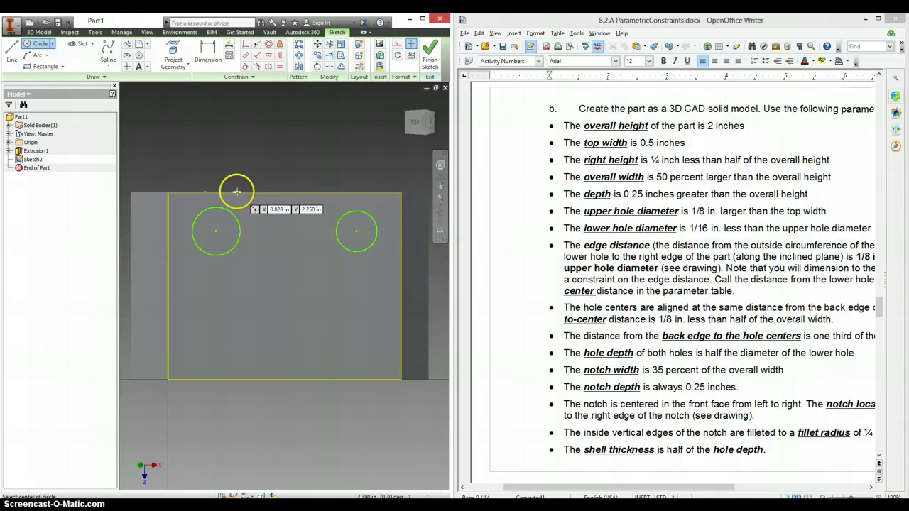
Step: Set the circle diameters to d1+1/8 (.625) and d6-1/16 (.563)
key(d)
click(231, 216)
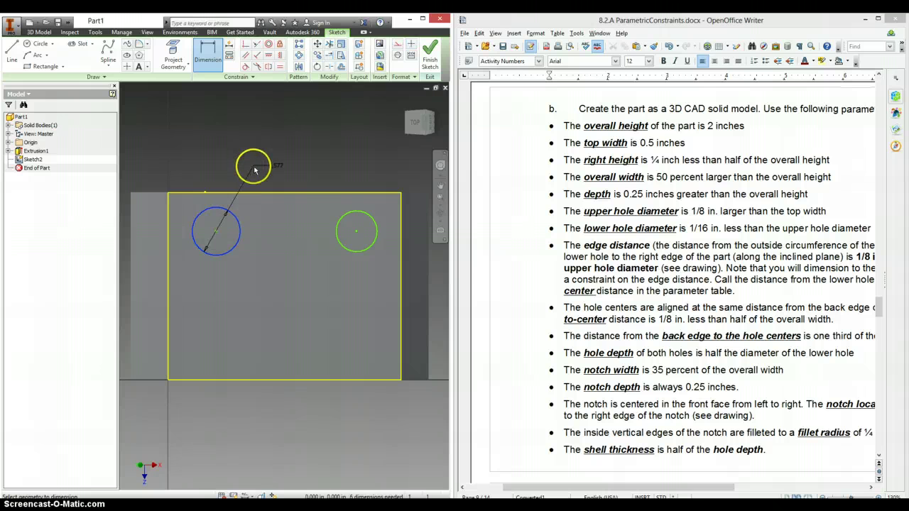
click(257, 174)
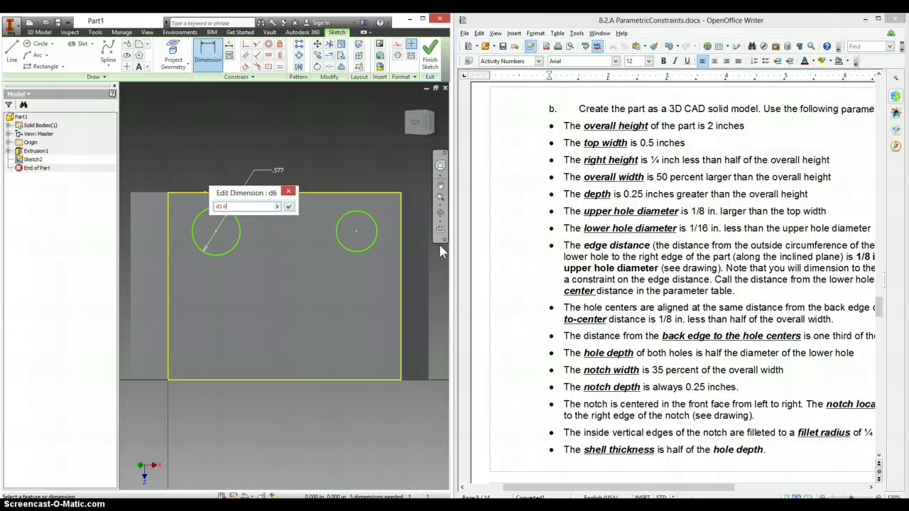
key(Return)
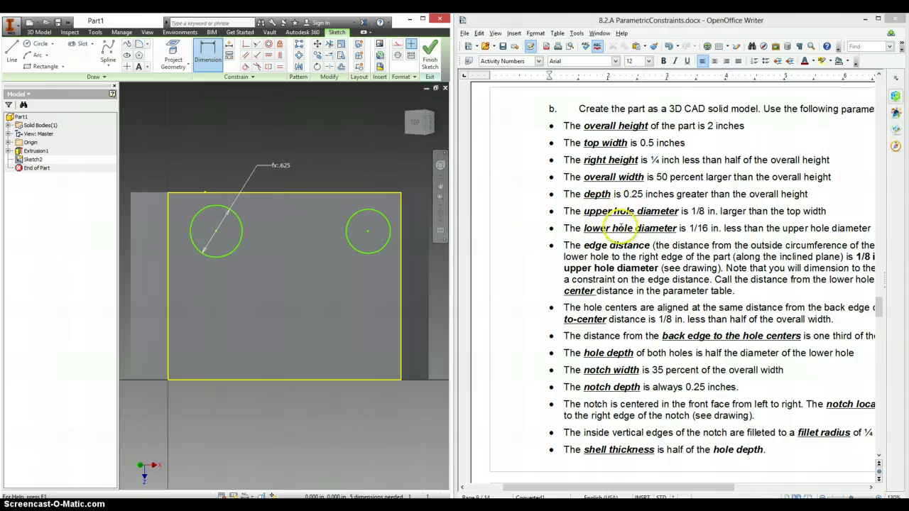
click(383, 213)
click(390, 173)
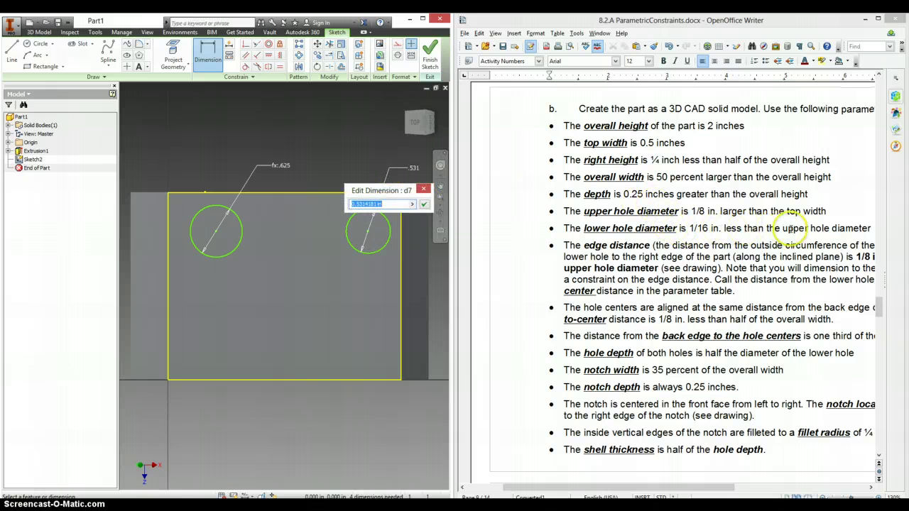
click(283, 168)
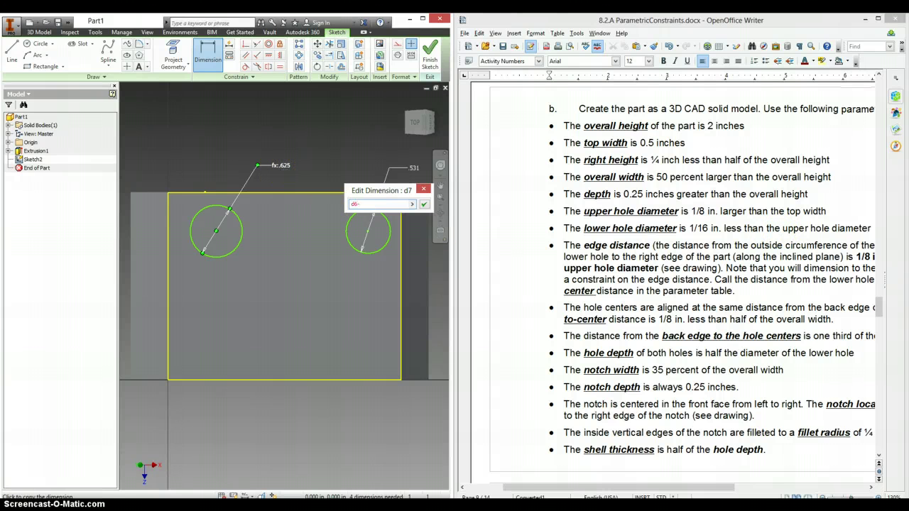
key(Return)
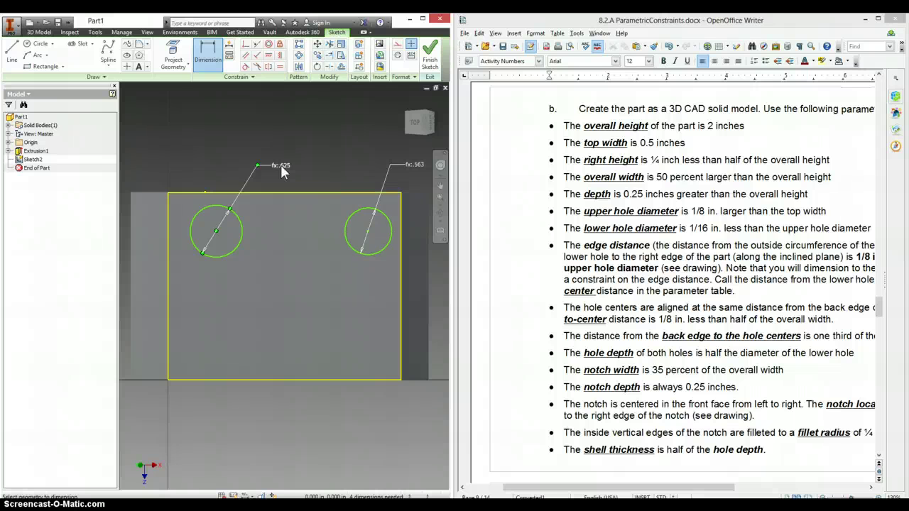
Step: Dimension the right hole's centre from the face's right edge as d6/4+1/8 (.281)
click(624, 248)
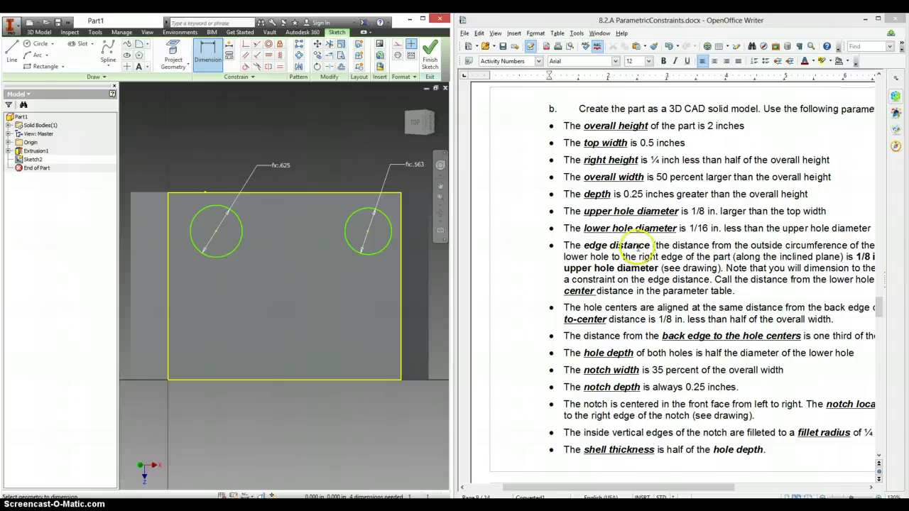
click(400, 233)
click(399, 226)
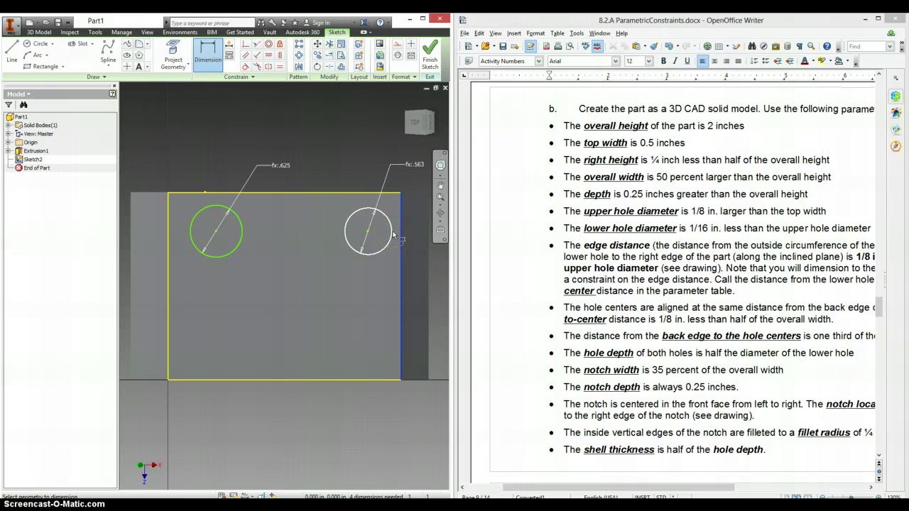
click(395, 150)
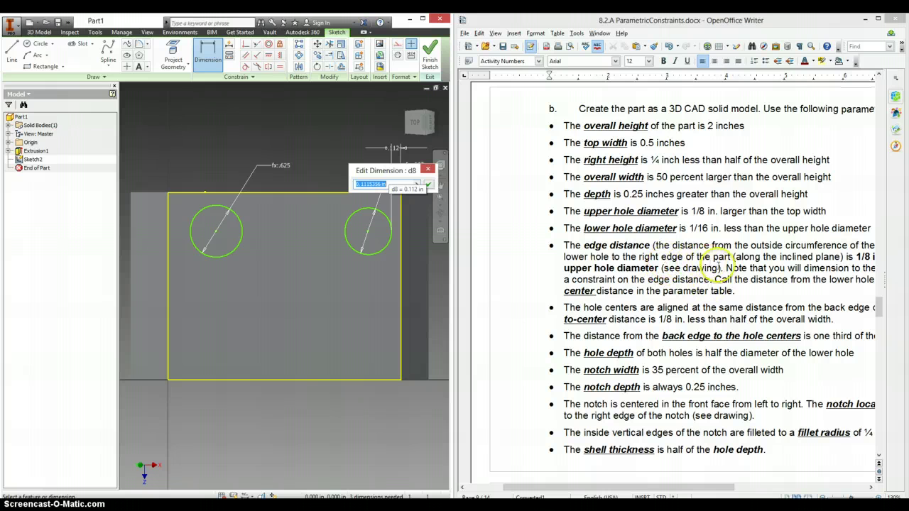
drag(673, 488, 707, 497)
click(370, 185)
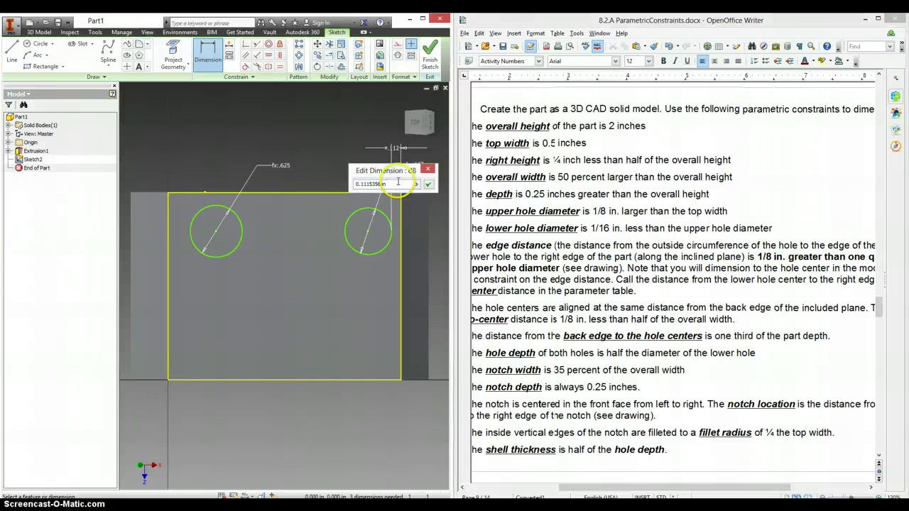
click(280, 167)
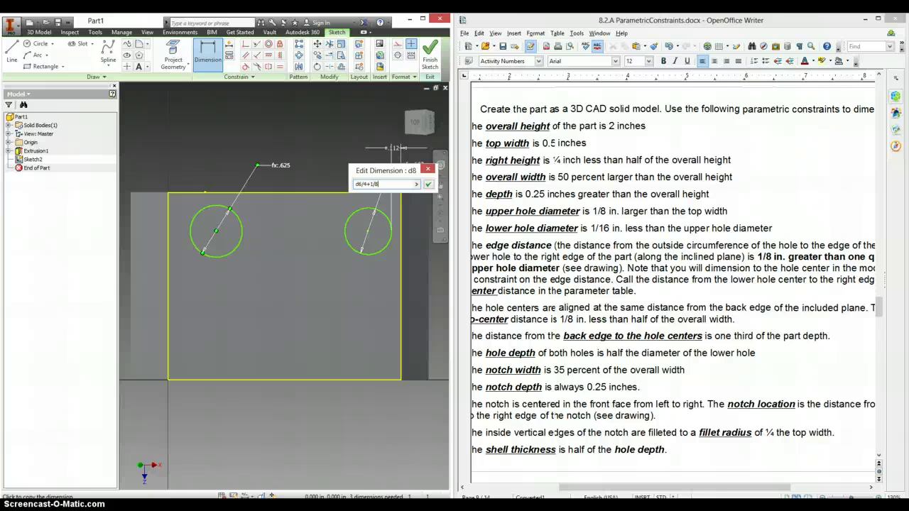
click(428, 184)
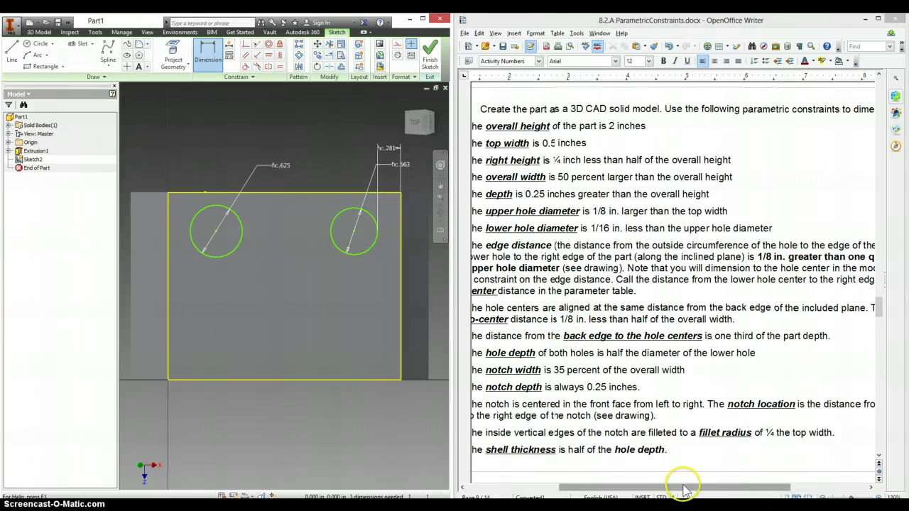
Step: Zoom the assignment out and scroll it left so the full constraint list reads
drag(683, 489, 666, 489)
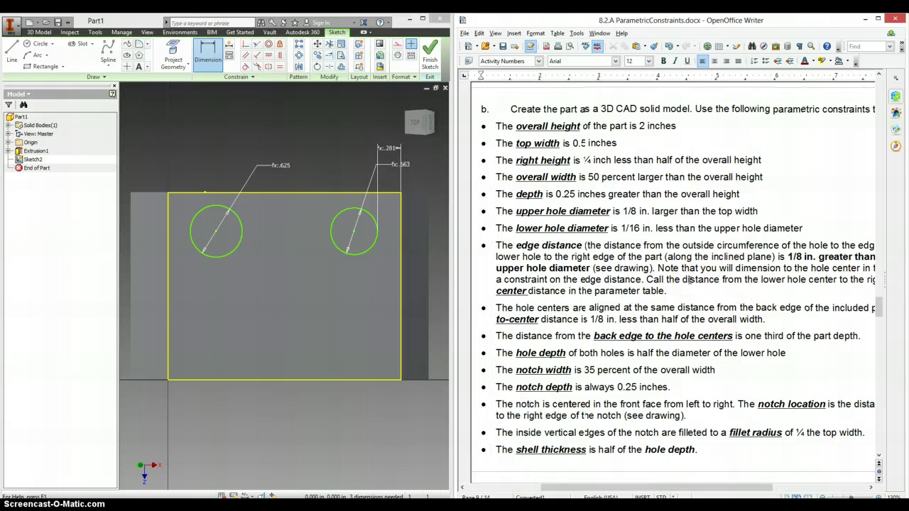
scroll(688, 279, down, 1)
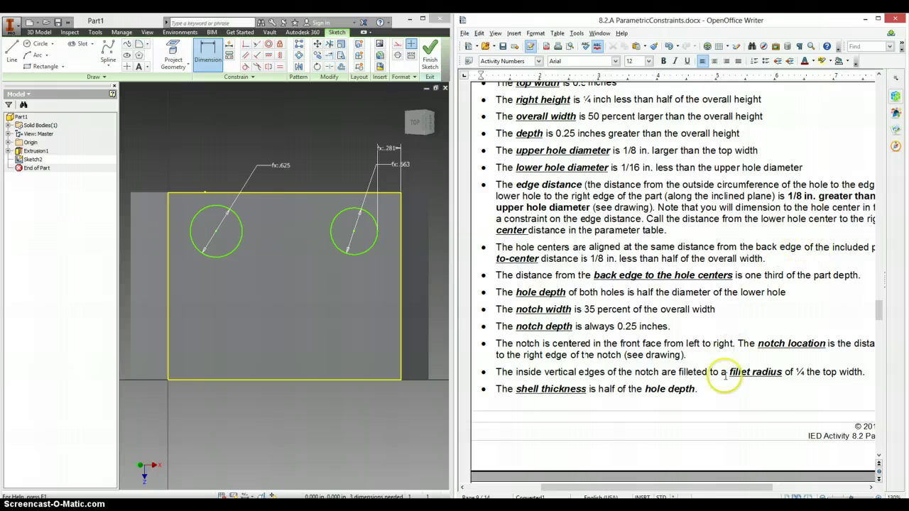
mouse_move(646, 489)
mouse_down()
mouse_move(712, 483)
mouse_move(654, 487)
mouse_up()
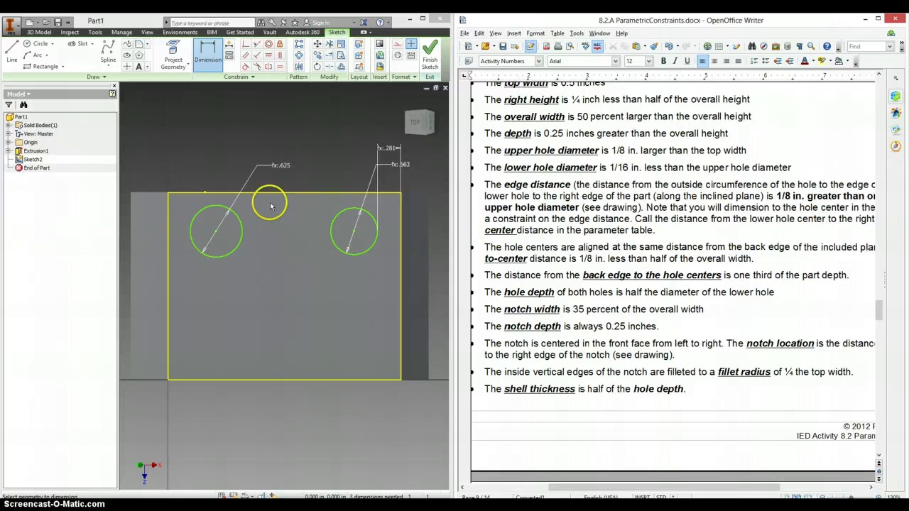
scroll(266, 210, up, 9)
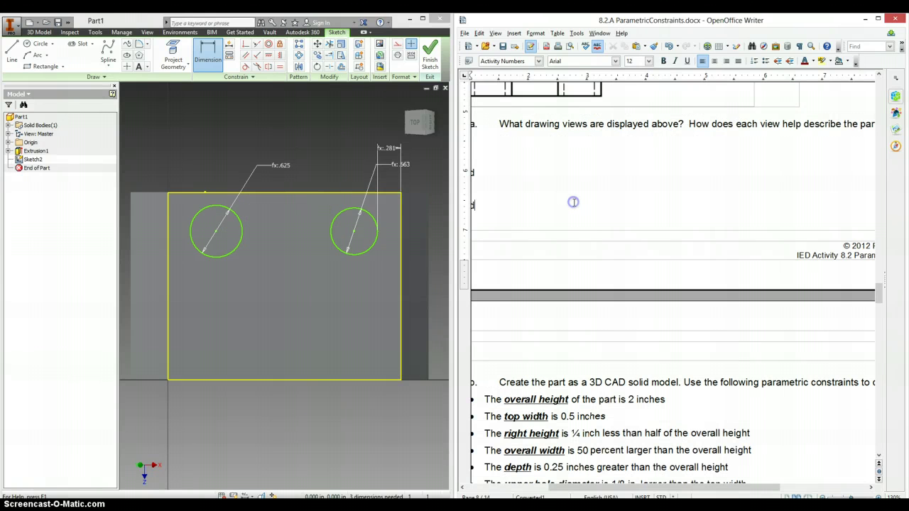
scroll(574, 202, down, 4)
scroll(574, 202, down, 3)
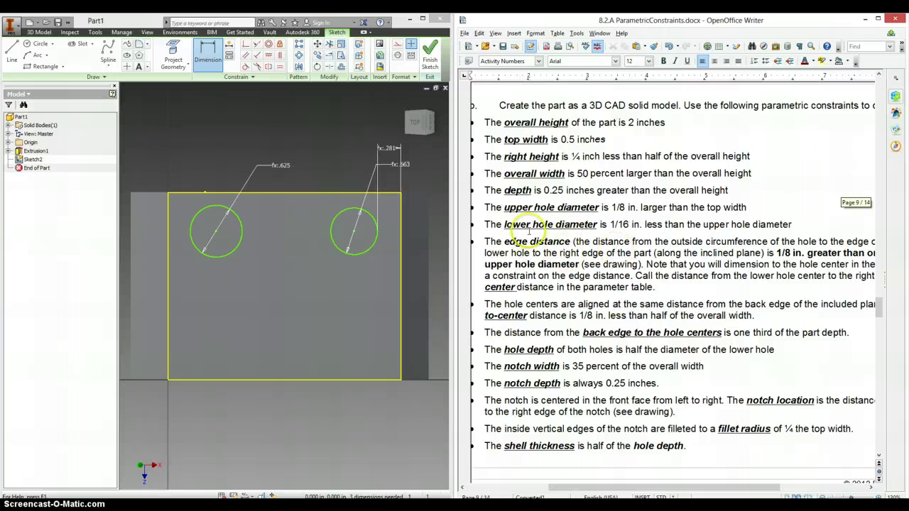
scroll(534, 222, down, 2)
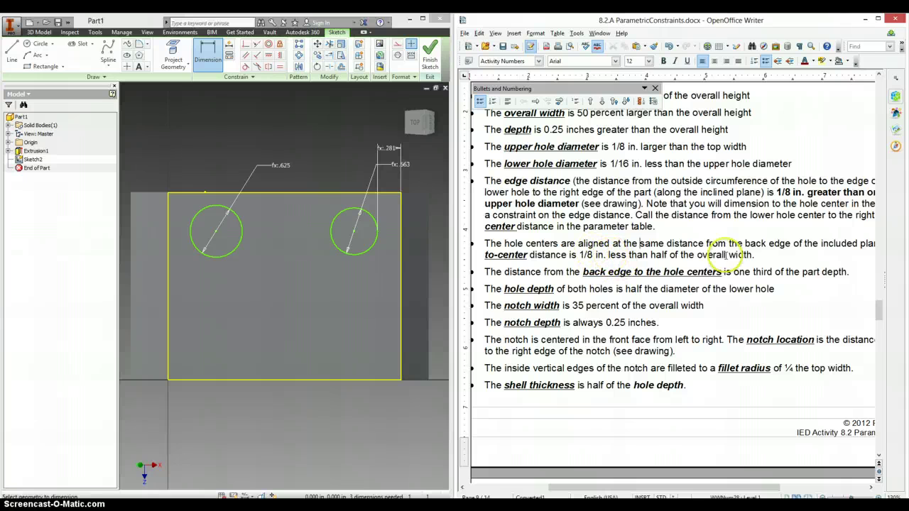
drag(648, 487, 658, 487)
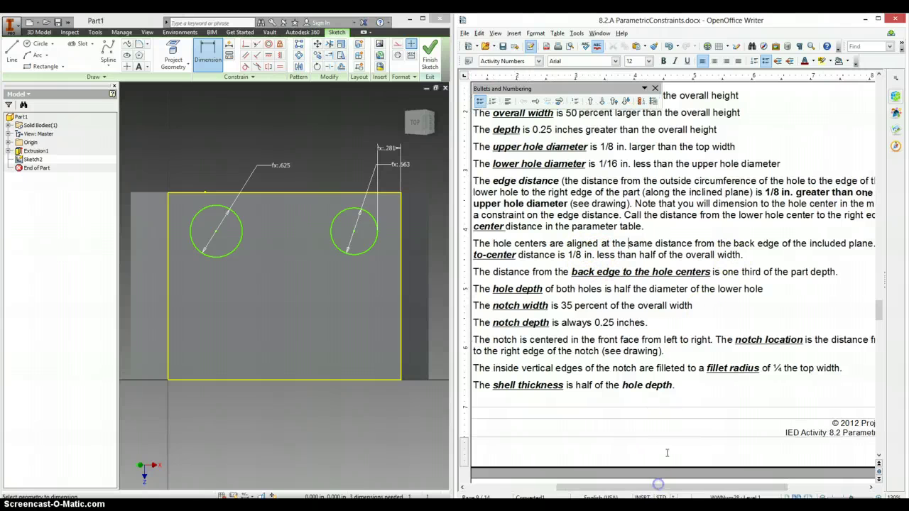
ctrl+scroll(650, 312, down, 2)
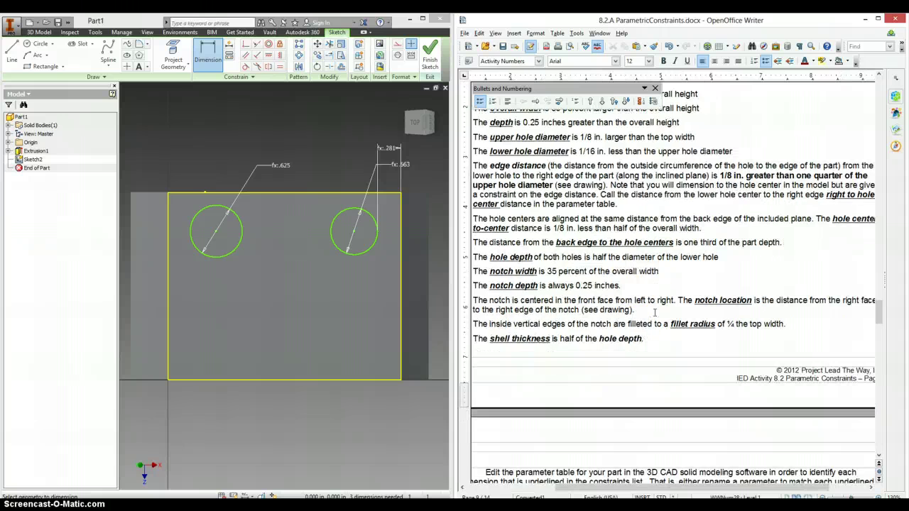
ctrl+scroll(654, 313, down, 1)
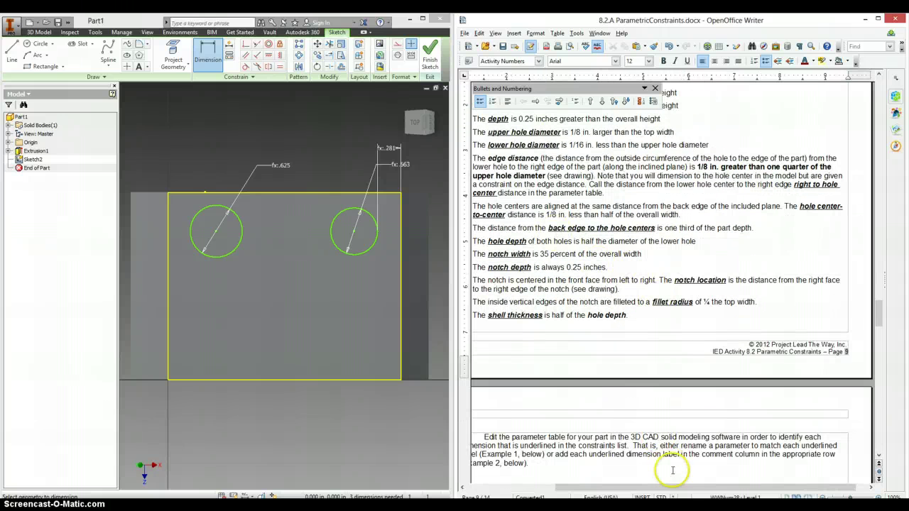
drag(672, 487, 652, 487)
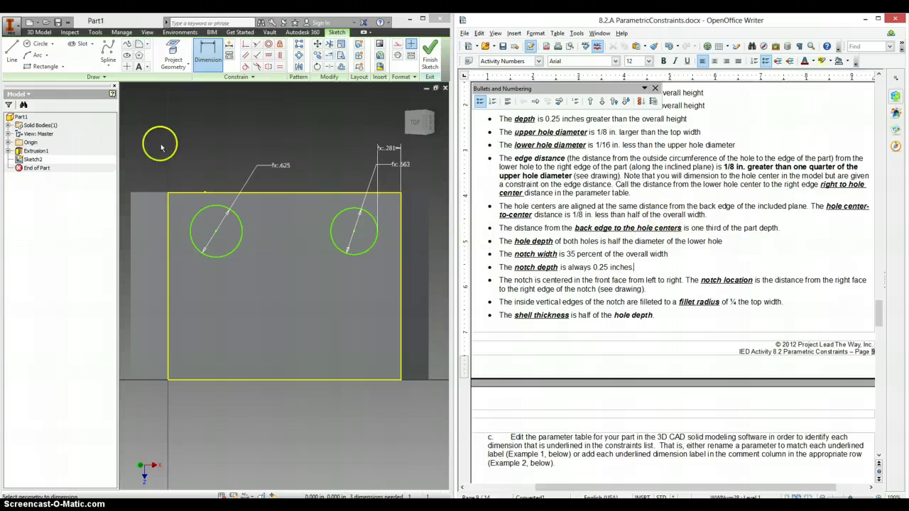
Step: Dimension the hole centre-to-centre distance as d3/2-1/8, giving 1.375
click(208, 53)
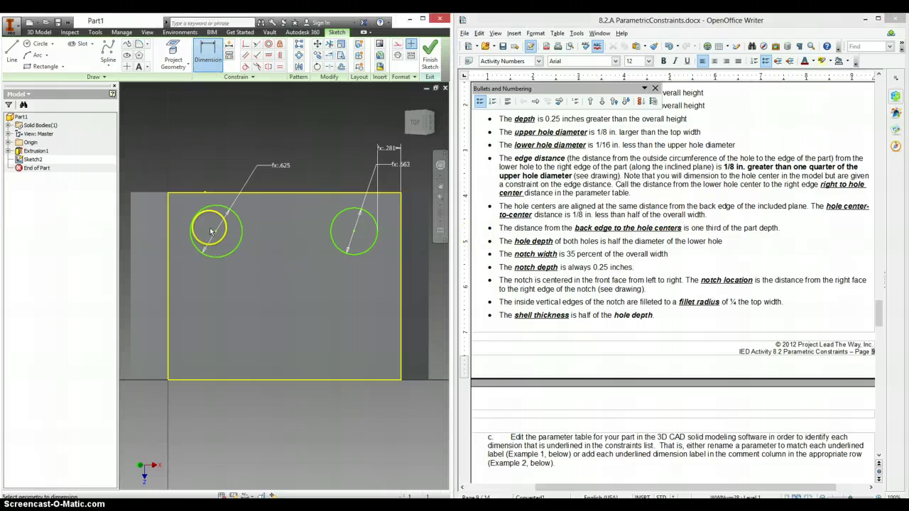
click(353, 230)
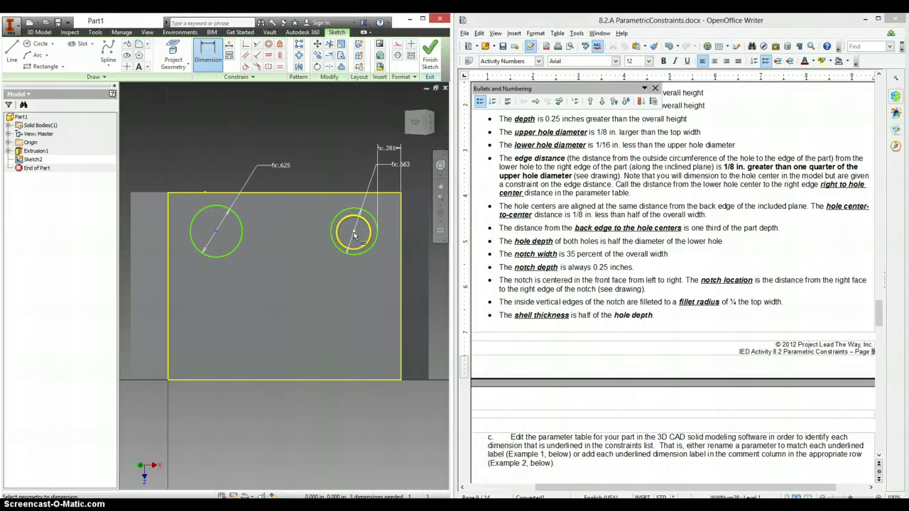
click(304, 151)
click(301, 135)
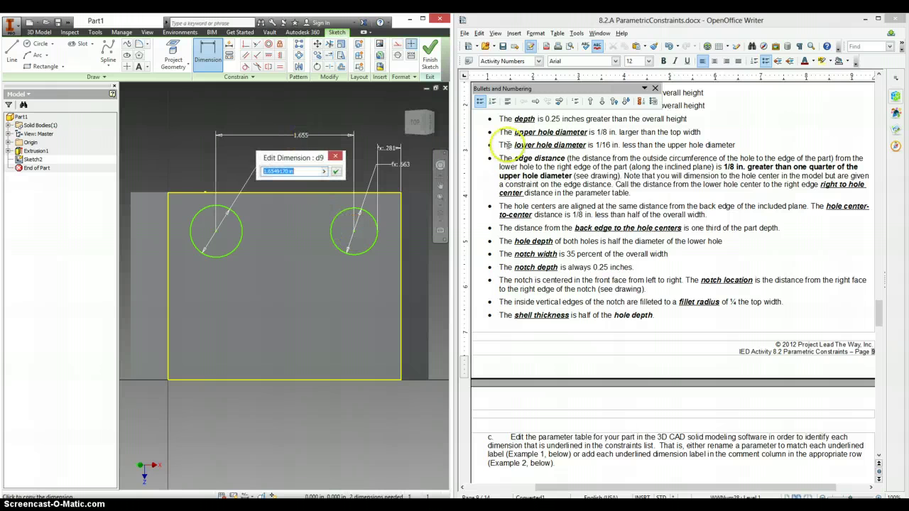
click(616, 210)
scroll(617, 210, up, 2)
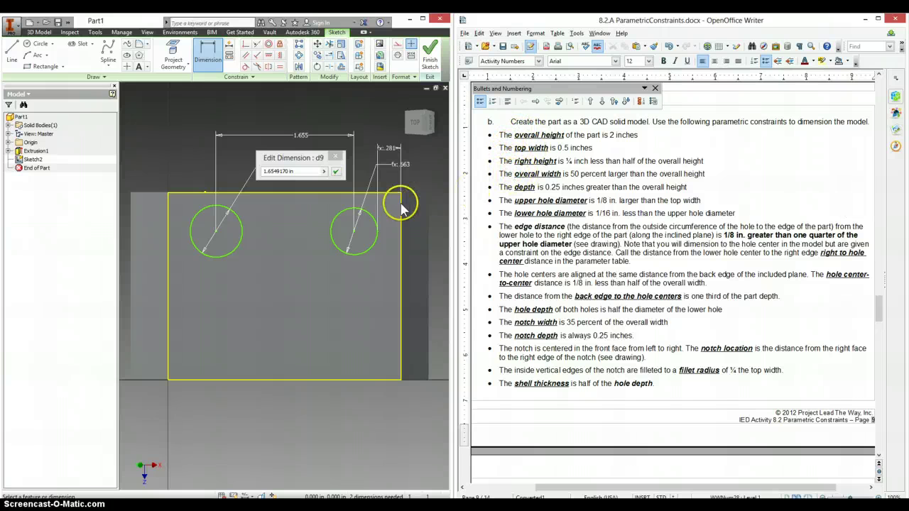
click(303, 172)
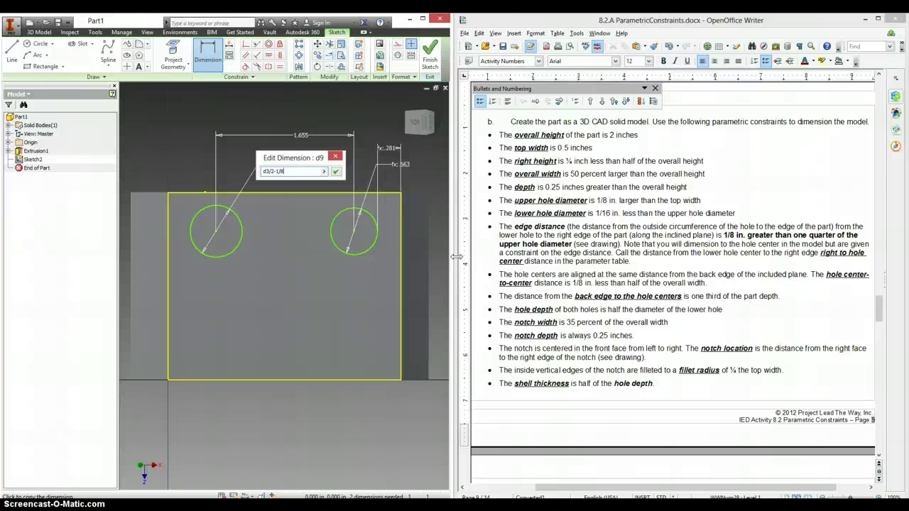
key(Return)
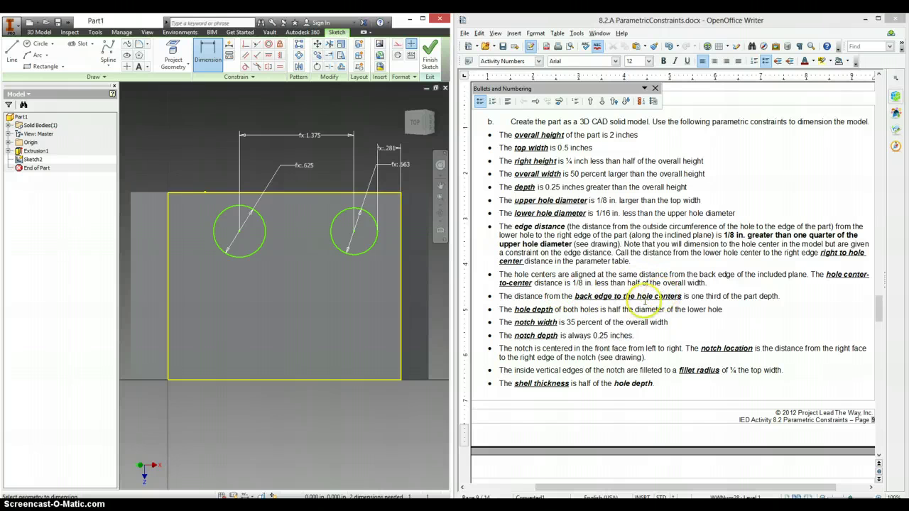
Step: Dimension the back edge to the left hole centre as d4/3, giving .750
click(234, 193)
click(239, 225)
click(191, 220)
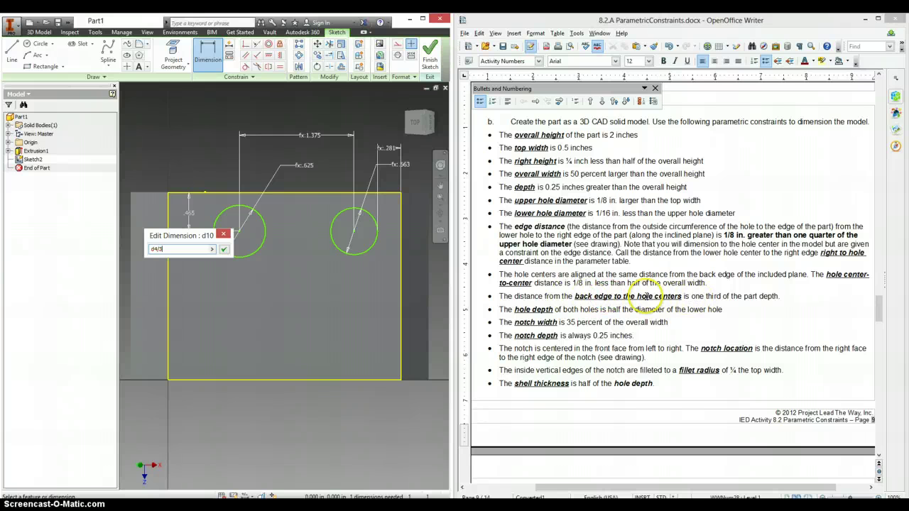
key(Return)
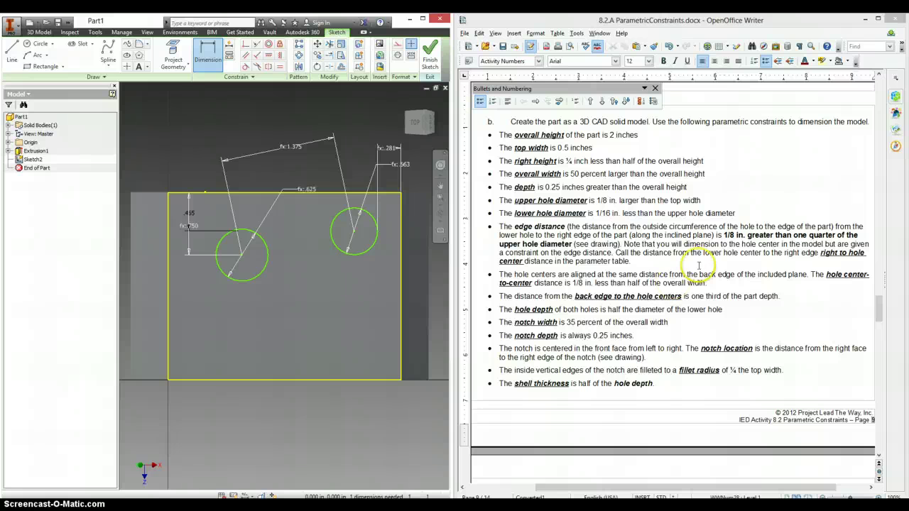
Step: Constrain the two hole centres to be horizontally level
click(268, 57)
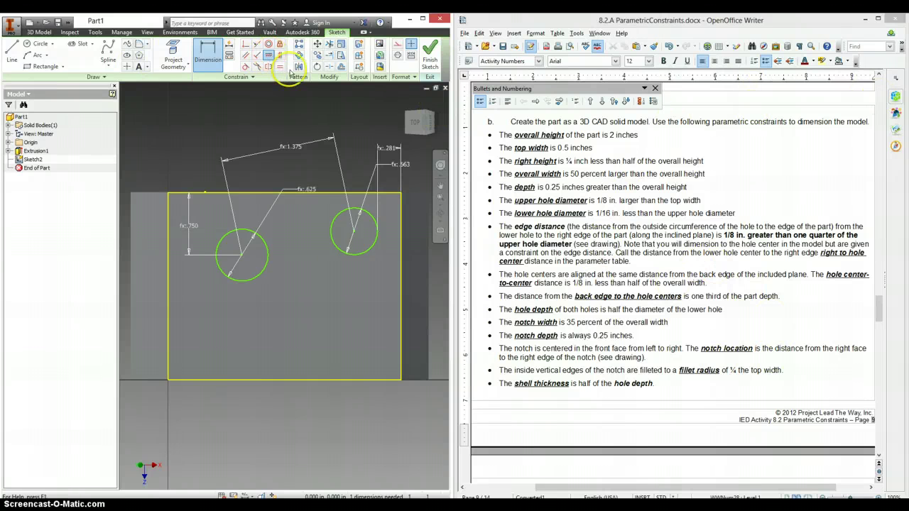
click(242, 257)
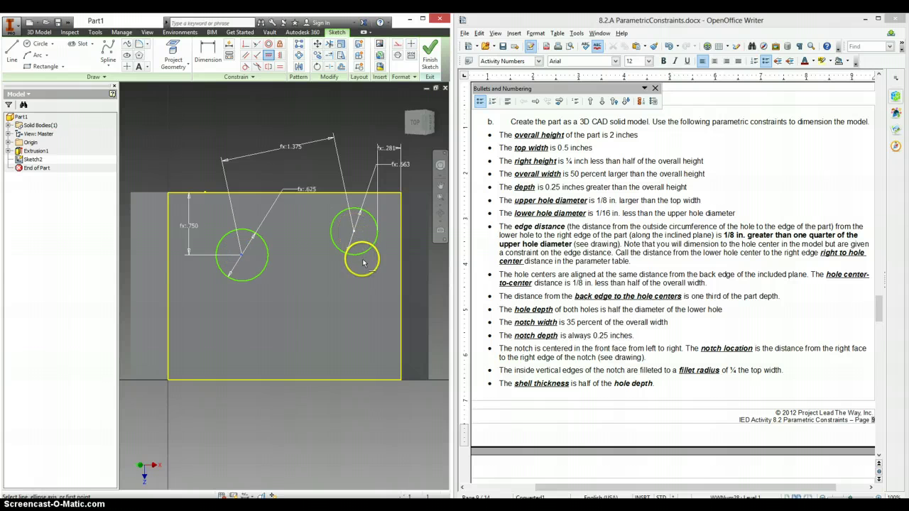
click(355, 234)
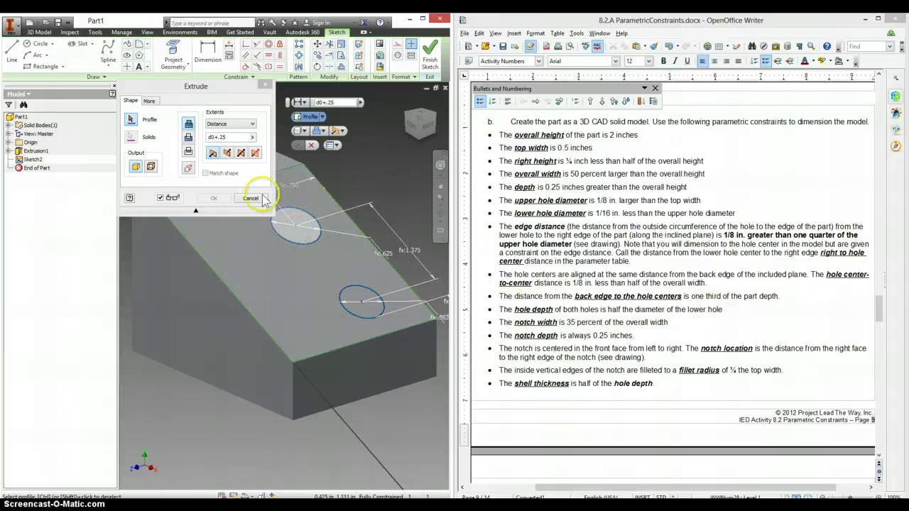
Step: Select both hole circles as profiles for an extrusion cutting into the part
click(227, 153)
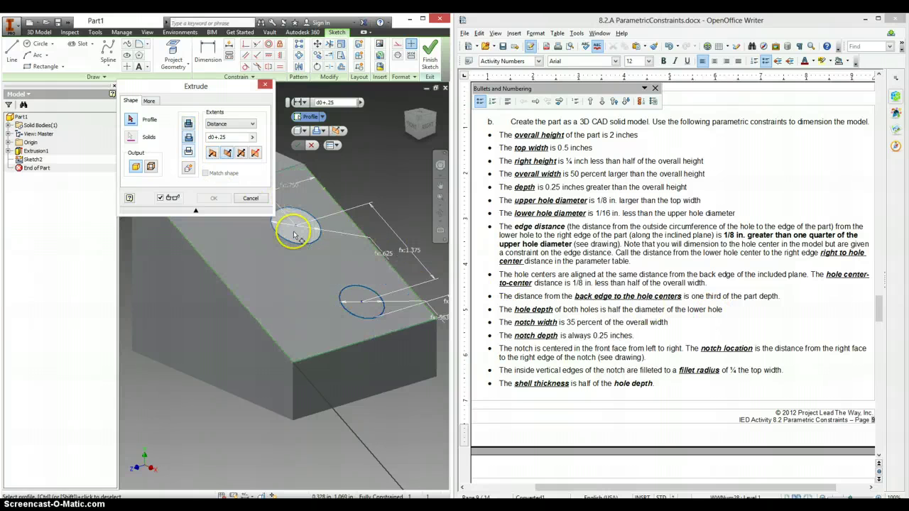
click(294, 237)
click(366, 303)
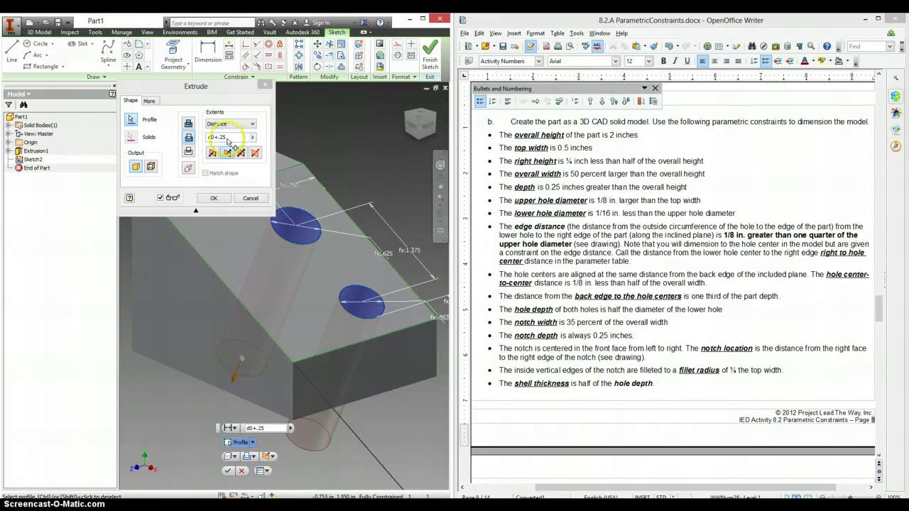
Step: Set the cut depth to d7/2, half the lower hole's diameter, and apply it
click(164, 150)
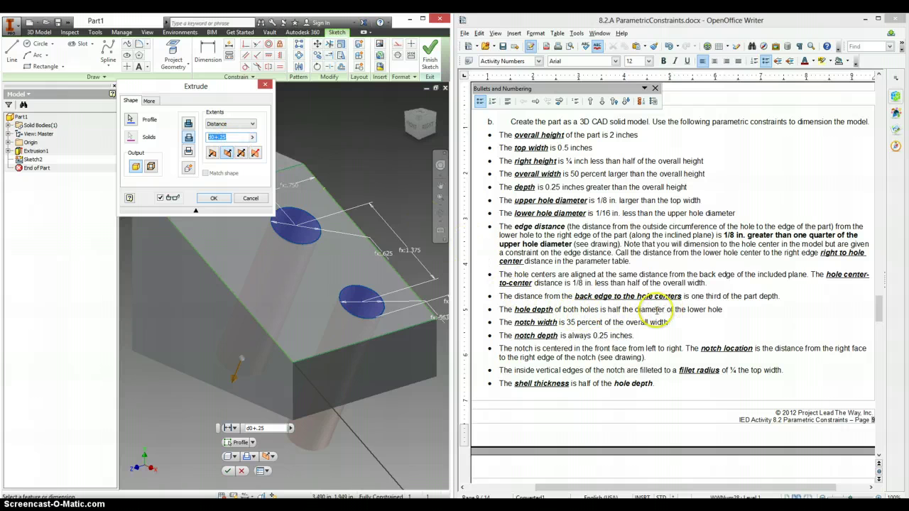
middle_drag(386, 277, 334, 286)
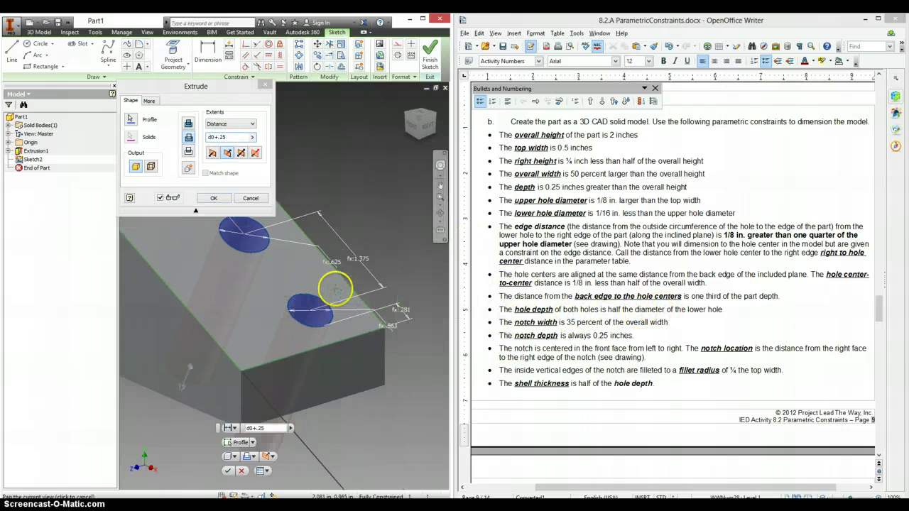
click(391, 332)
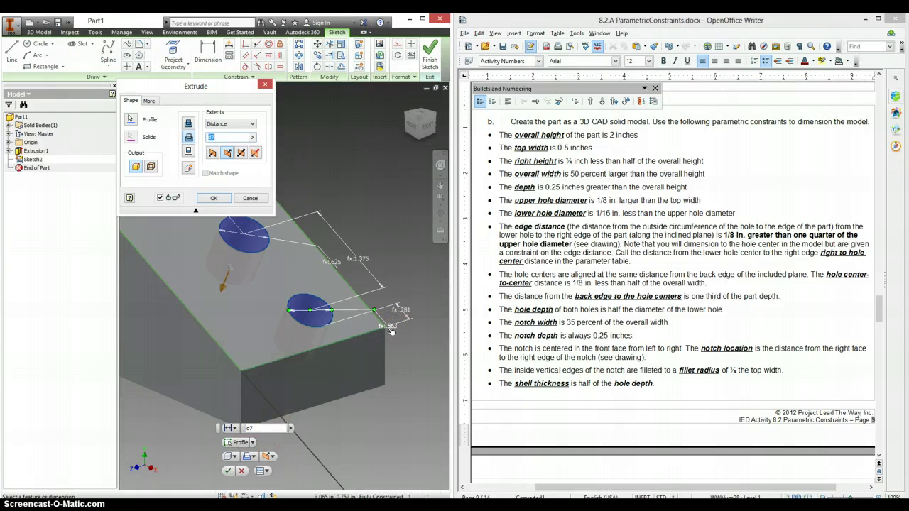
middle_drag(390, 332, 389, 336)
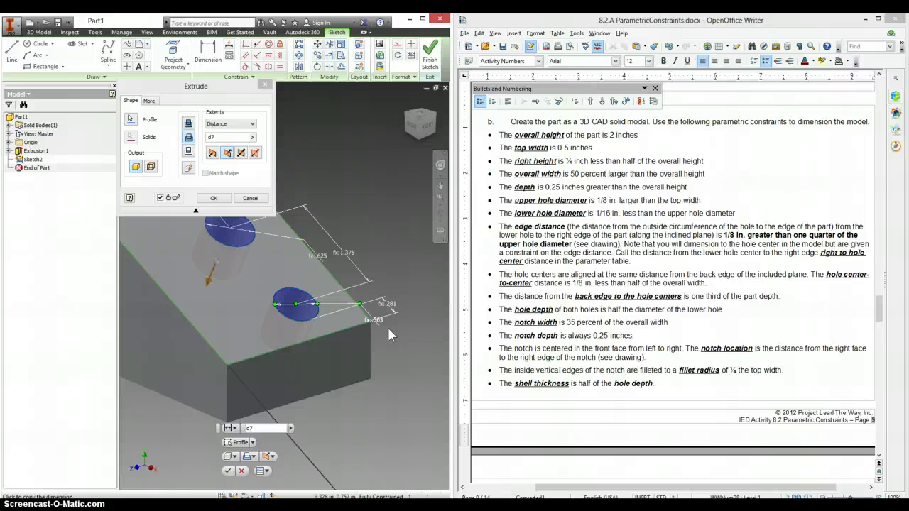
click(229, 145)
text(2)
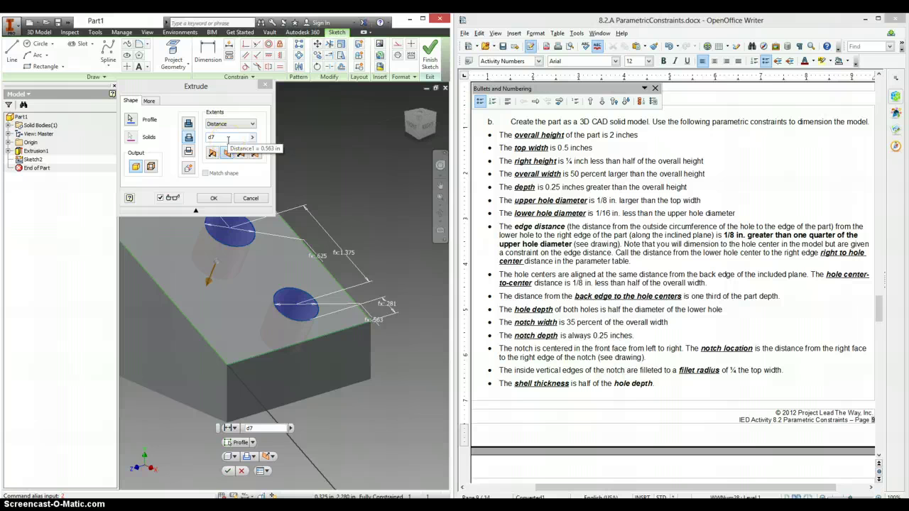
click(228, 142)
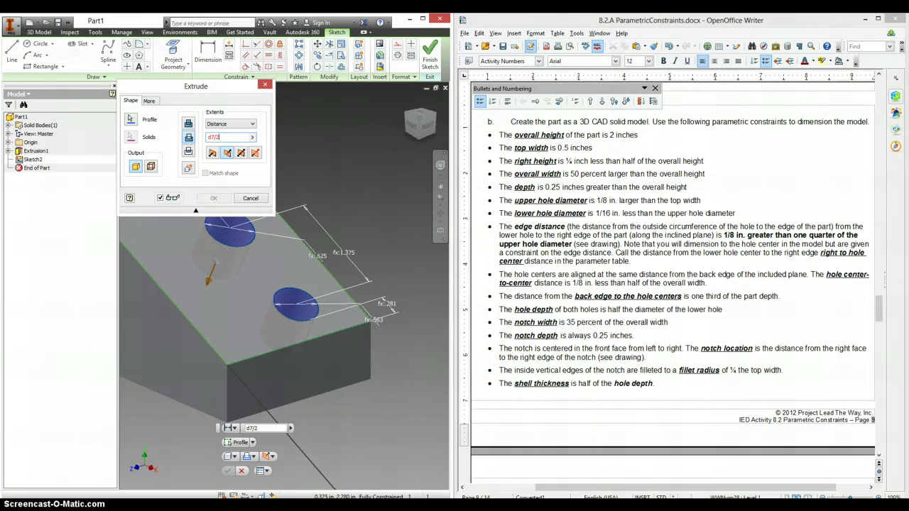
key(Return)
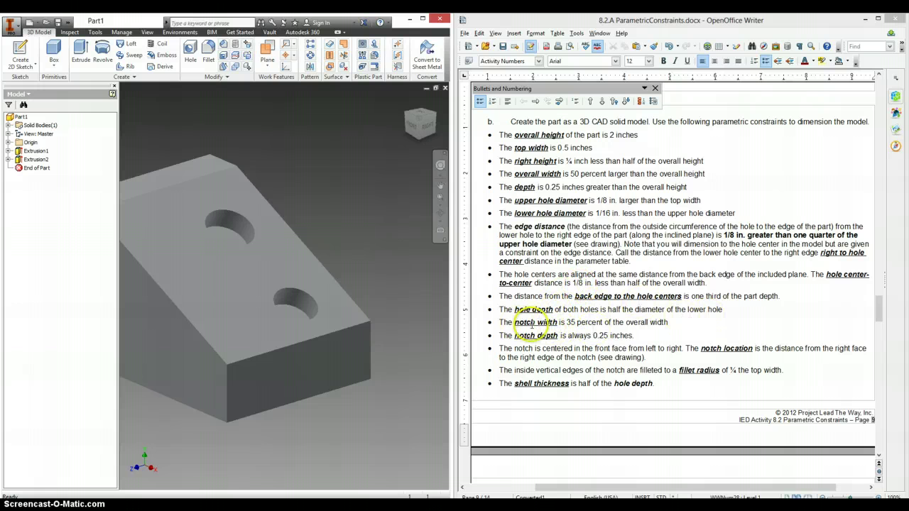
Step: Orient the block to its front face and start a new sketch on it
click(164, 363)
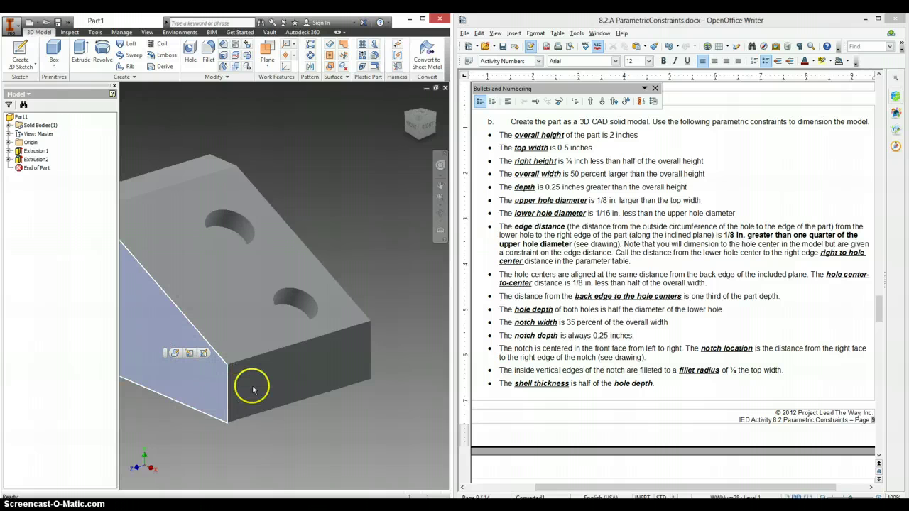
click(417, 142)
click(421, 150)
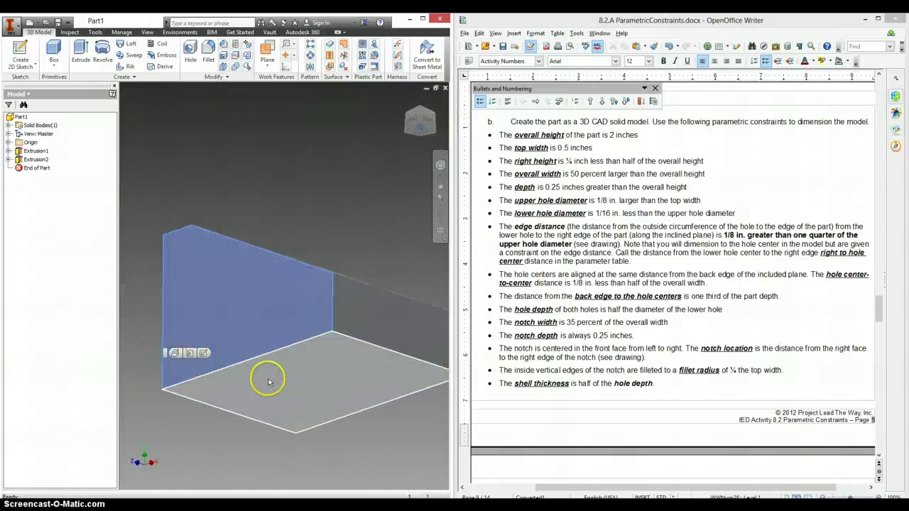
right_click(280, 392)
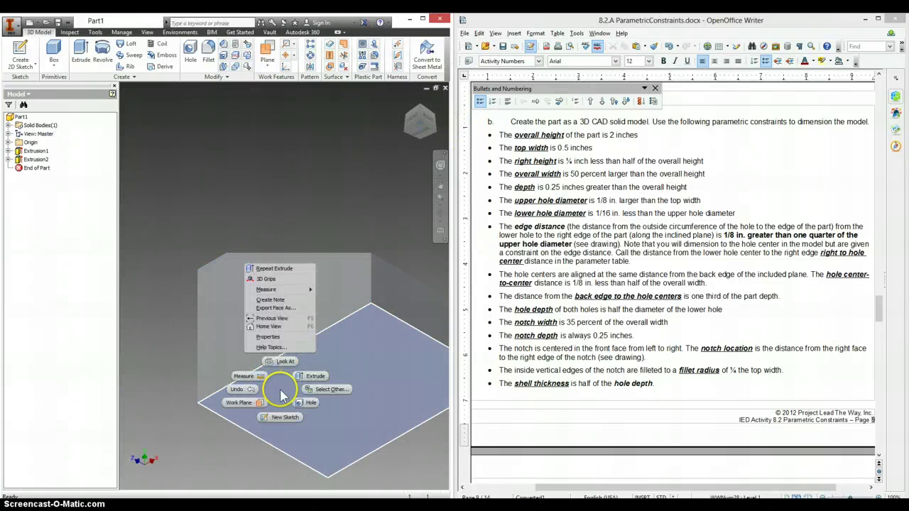
click(282, 417)
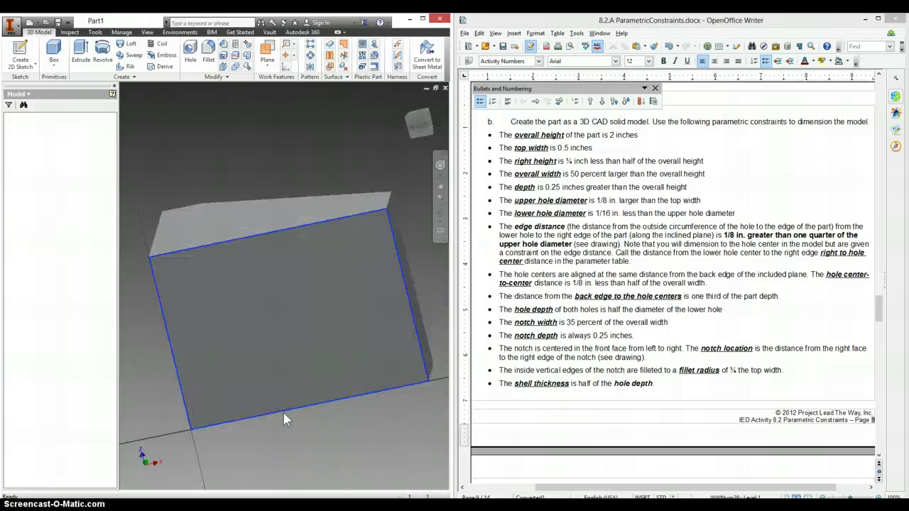
Step: Draw the notch rectangle at the top edge and dimension its width to d3*.35 (1.050)
click(46, 66)
click(224, 196)
click(347, 215)
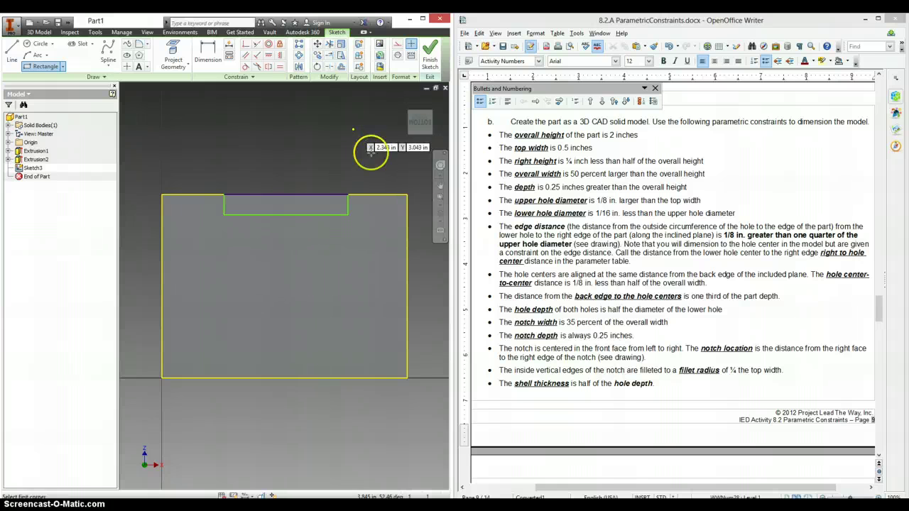
key(d)
click(256, 214)
click(279, 240)
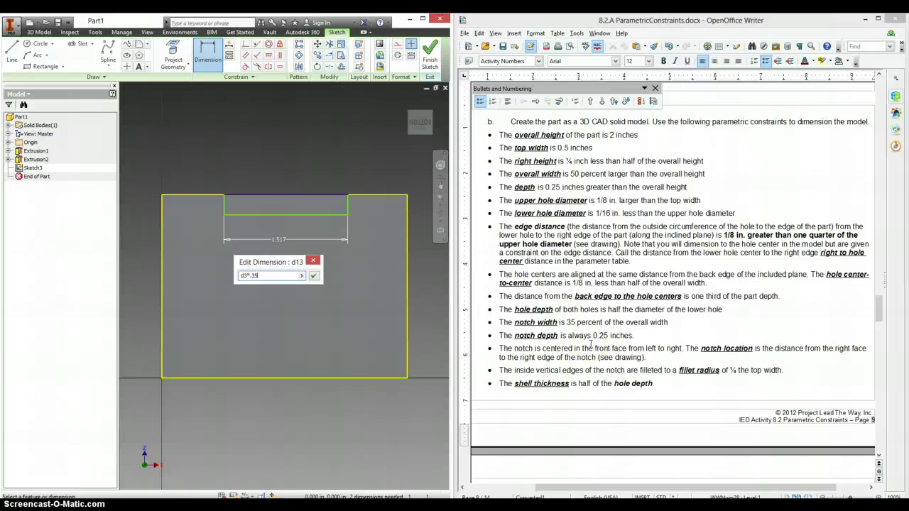
key(Return)
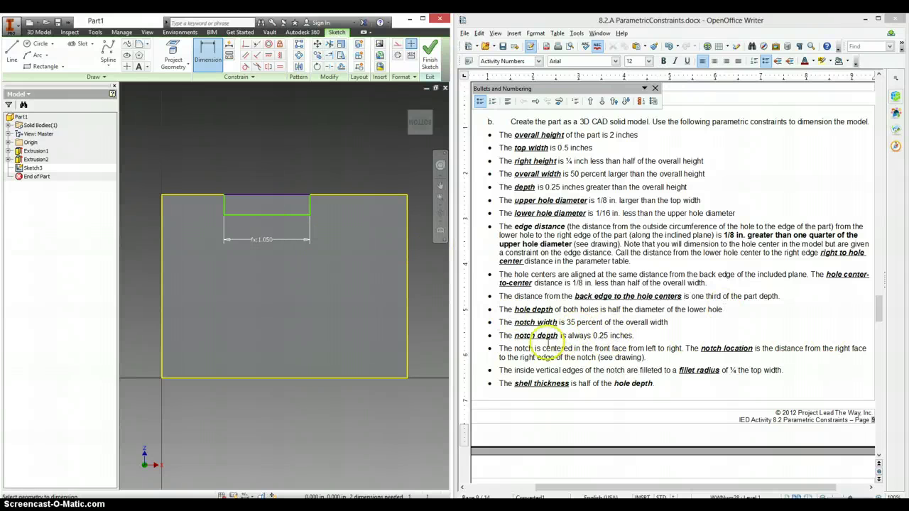
Step: Dimension the notch's depth to 0.250
click(311, 206)
click(331, 205)
text(.25)
key(Return)
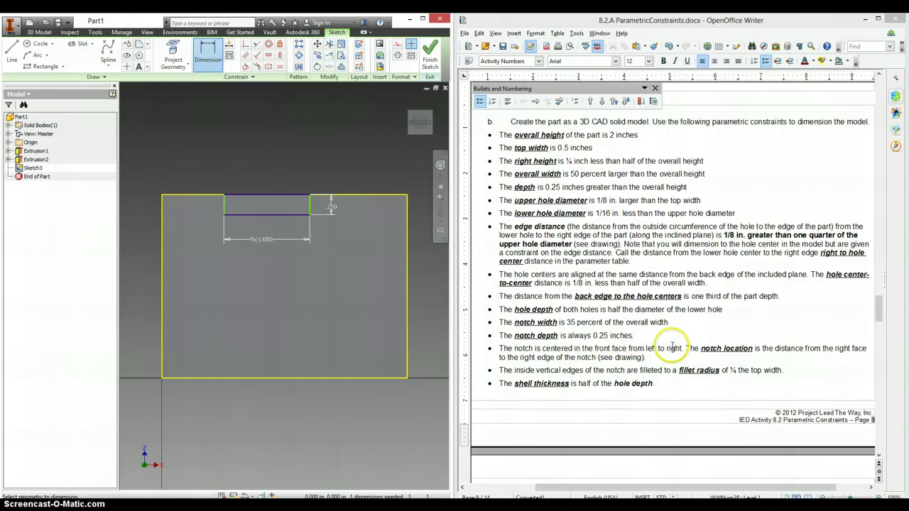
Step: Vertically align the notch's bottom midpoint to centre it on the face
click(279, 56)
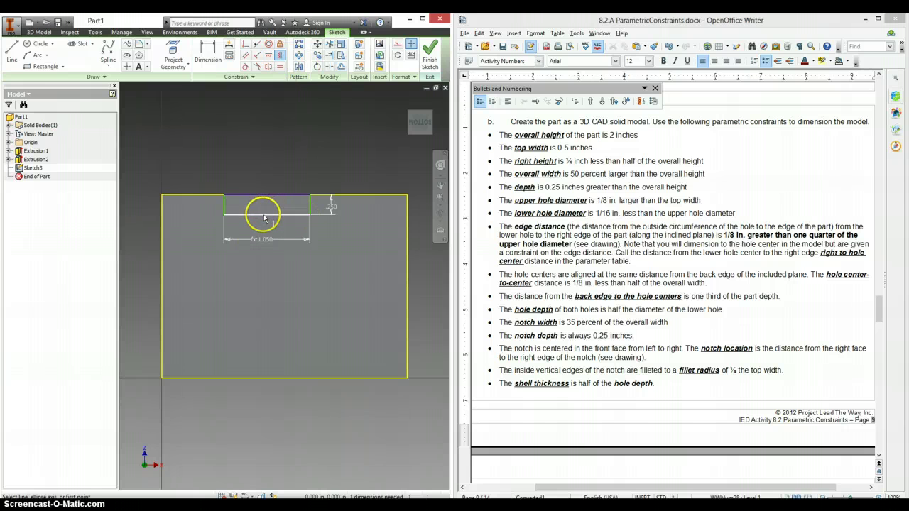
click(267, 215)
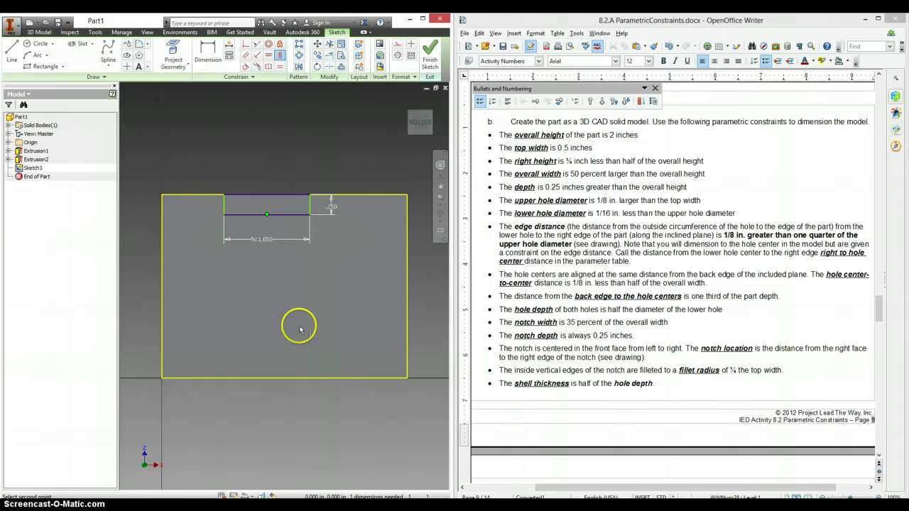
click(283, 380)
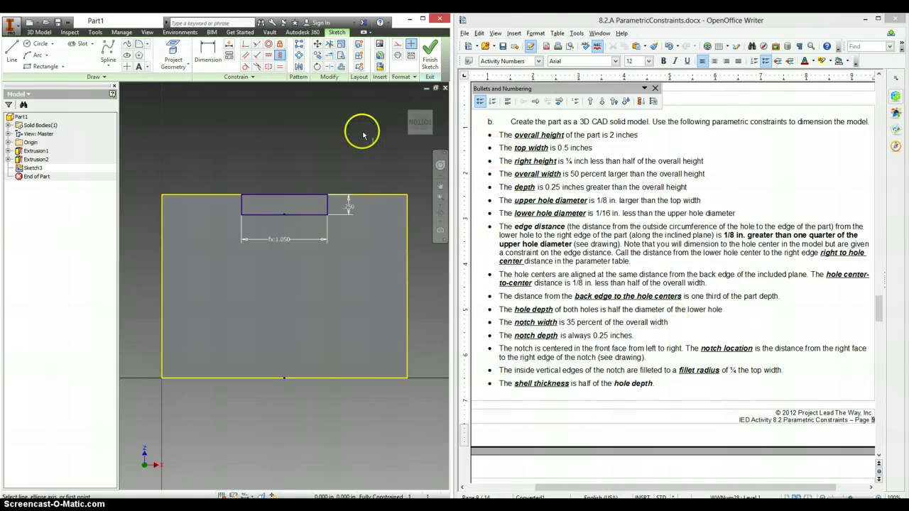
Step: Fillet the notch's bottom-left and bottom-right corners with radius d1/4 (.125)
click(139, 44)
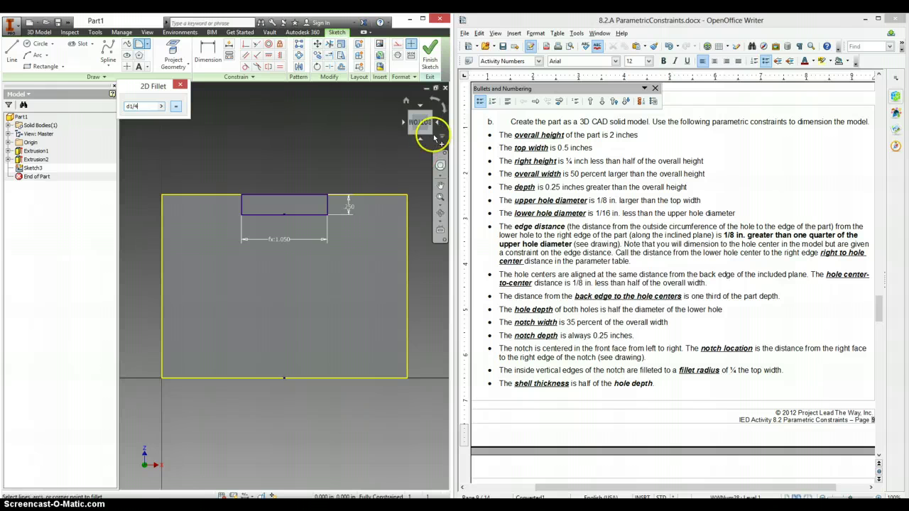
click(256, 220)
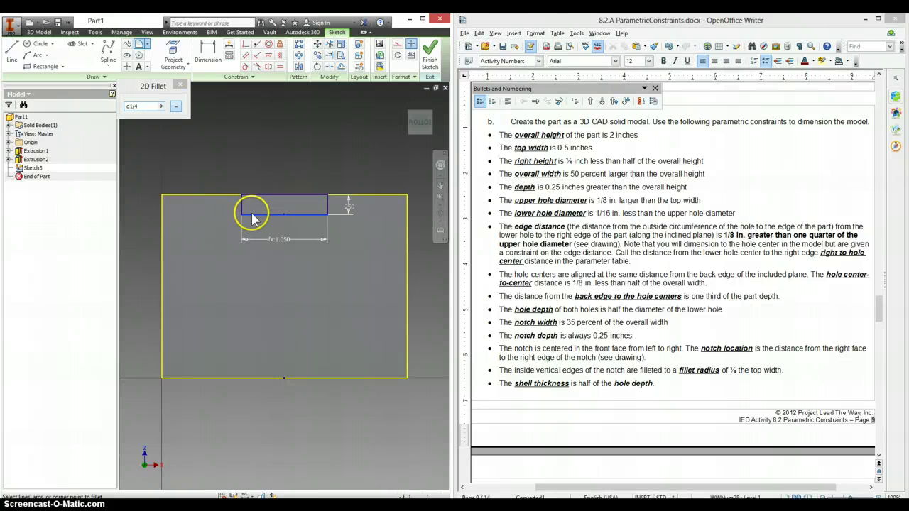
click(241, 211)
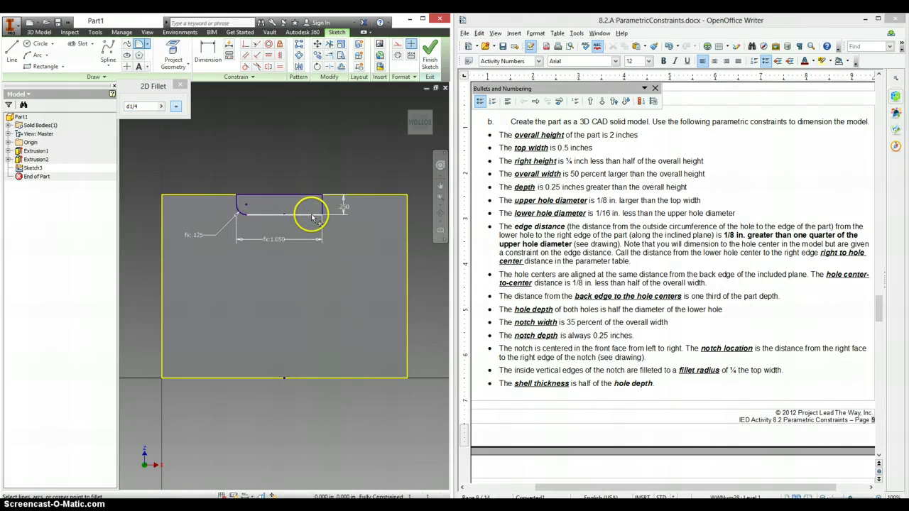
click(323, 211)
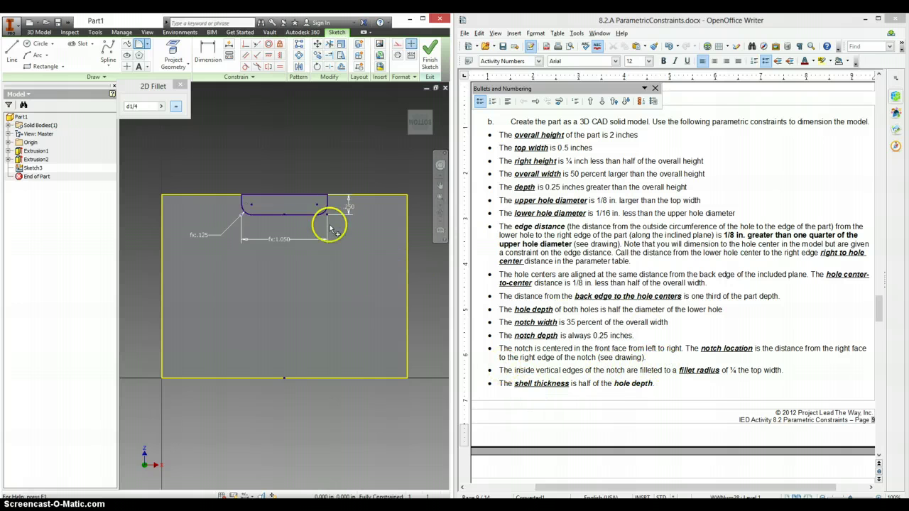
Step: Extrude the notch profile as a cut with extents set to All
key(e)
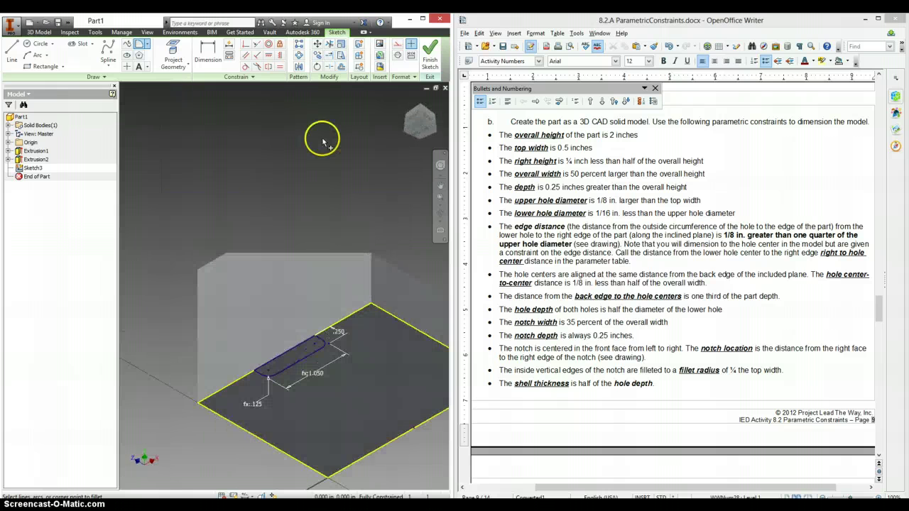
click(226, 153)
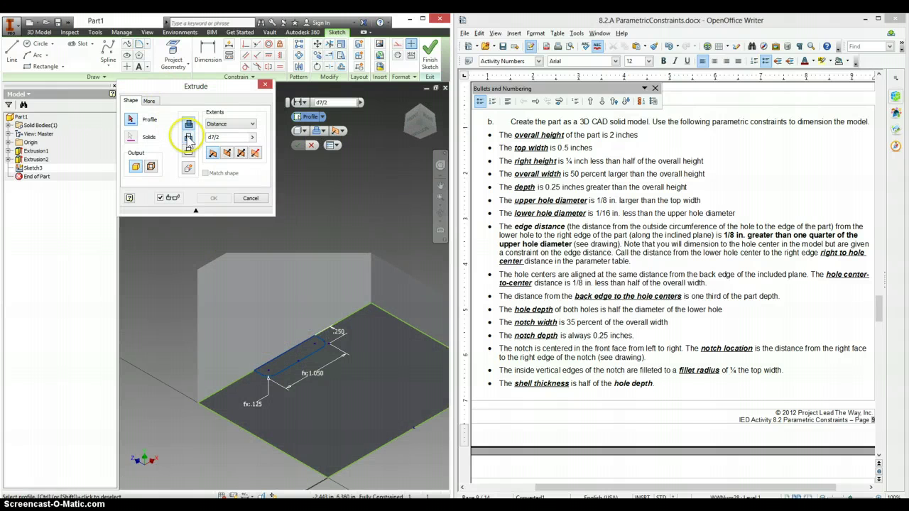
click(297, 351)
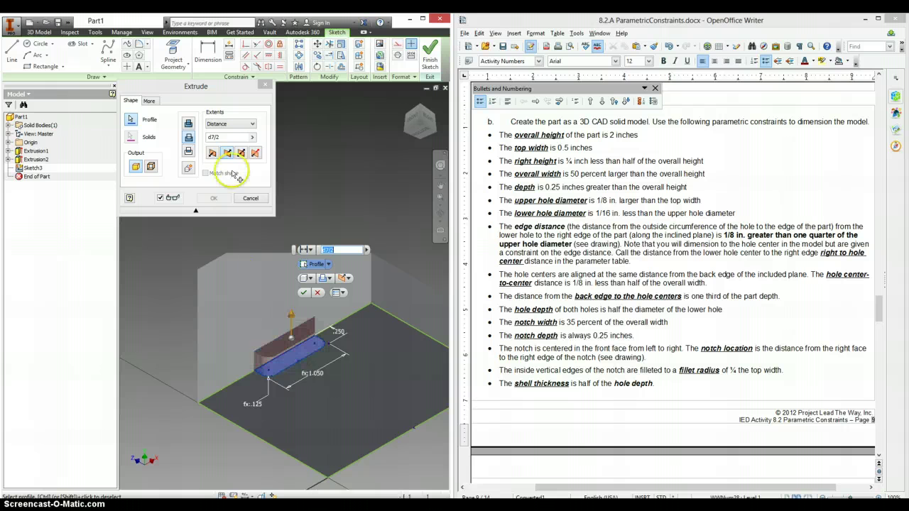
click(235, 124)
click(225, 156)
click(214, 199)
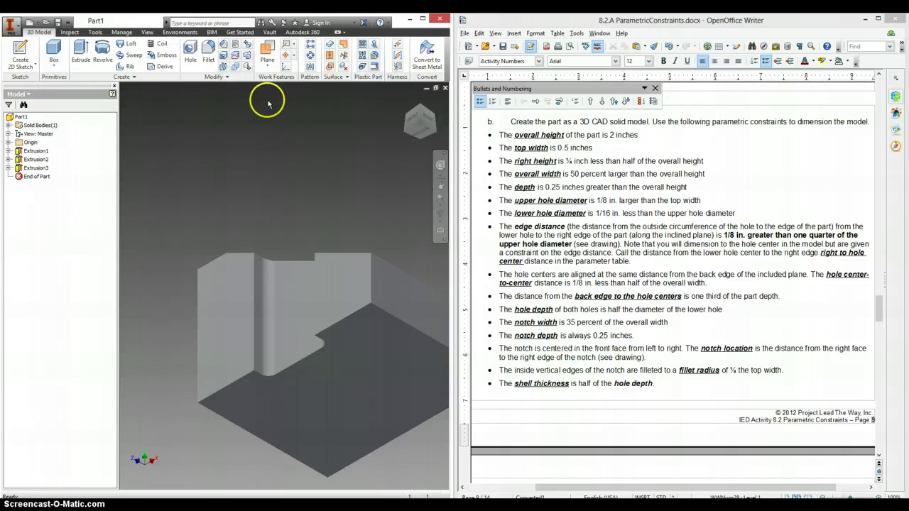
click(164, 78)
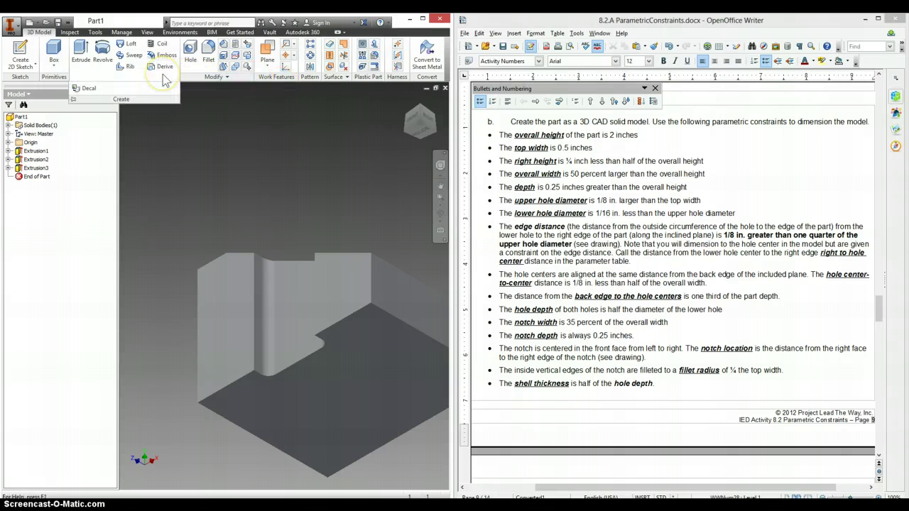
click(198, 77)
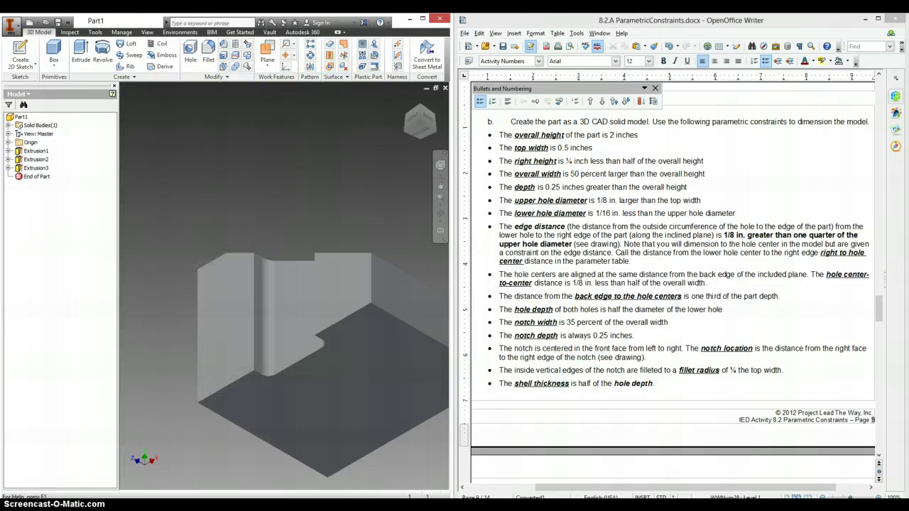
click(223, 57)
click(358, 373)
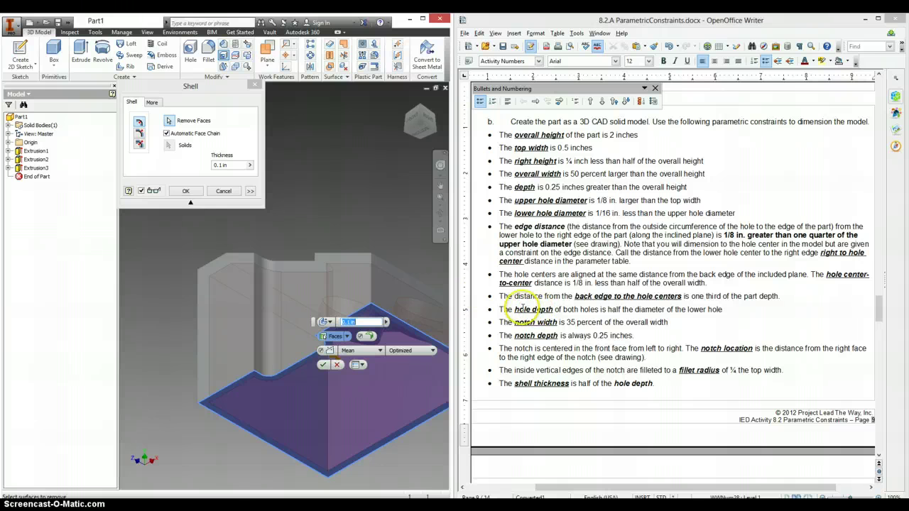
click(218, 195)
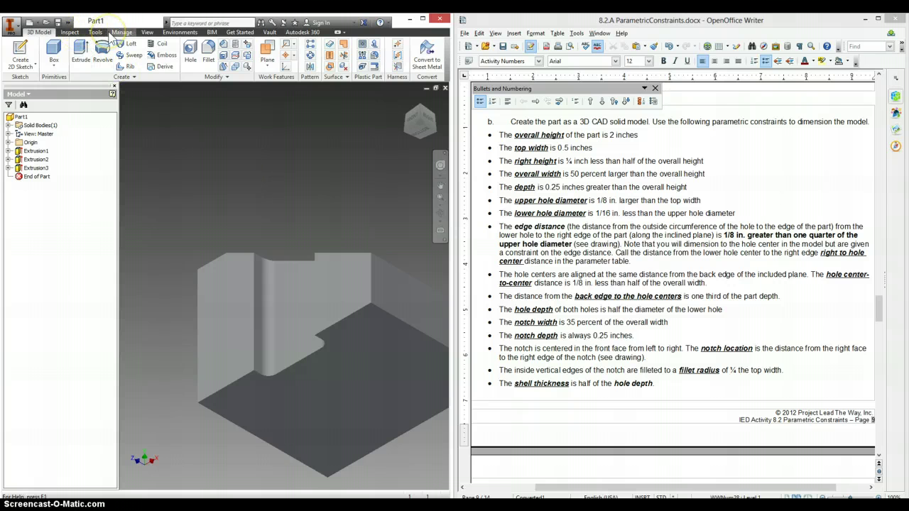
Step: In the Parameters table, comment d0–d17 with names like Top Width, Fillet Radius and Taper Angle
click(120, 32)
click(63, 51)
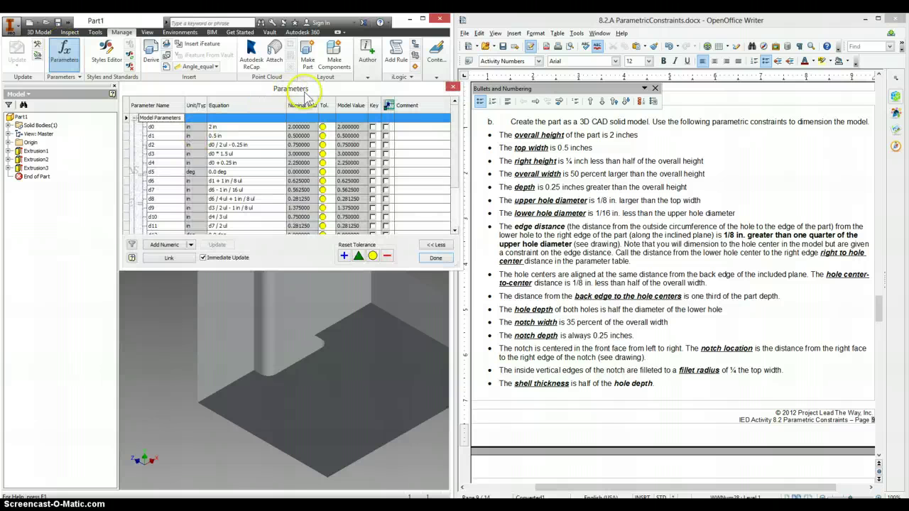
click(425, 126)
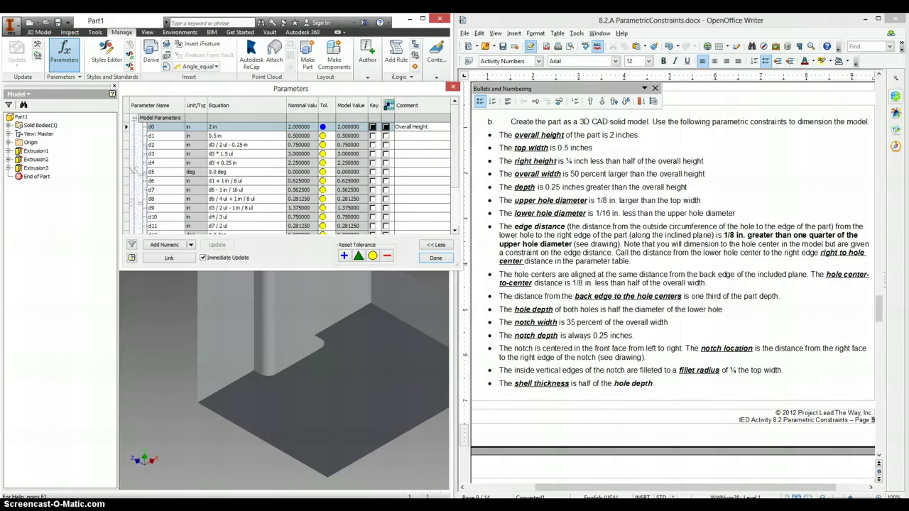
click(425, 136)
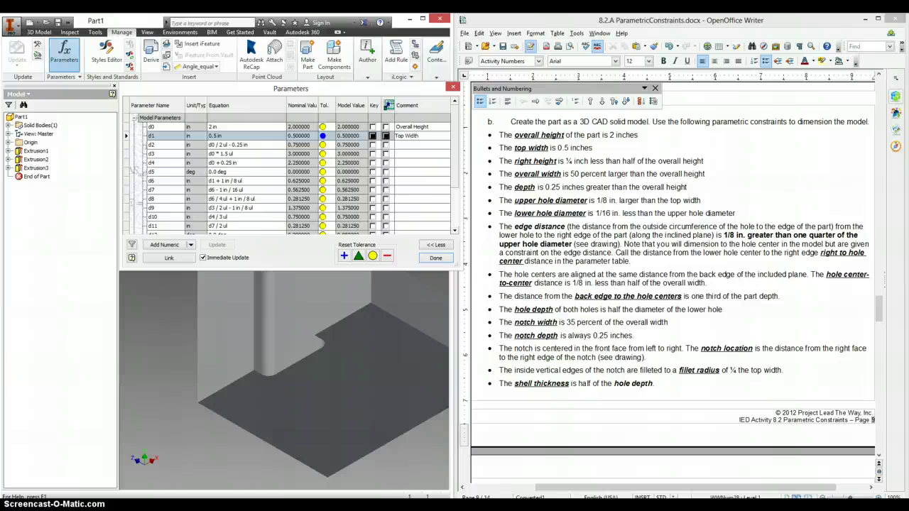
click(423, 126)
click(419, 145)
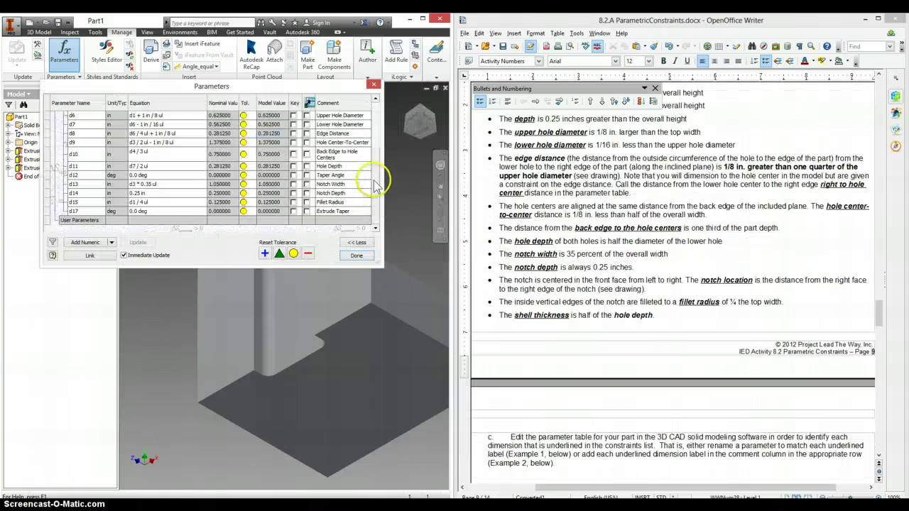
scroll(378, 153, up, 2)
scroll(379, 170, down, 2)
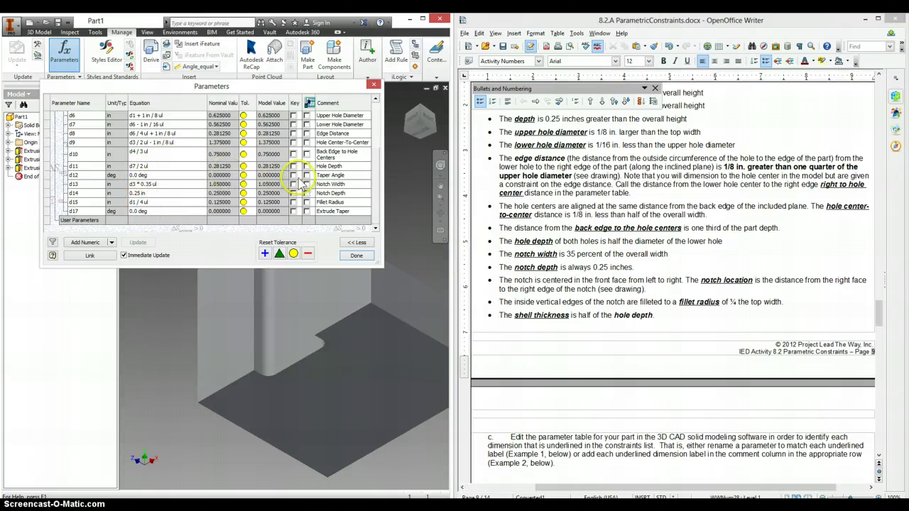
click(333, 213)
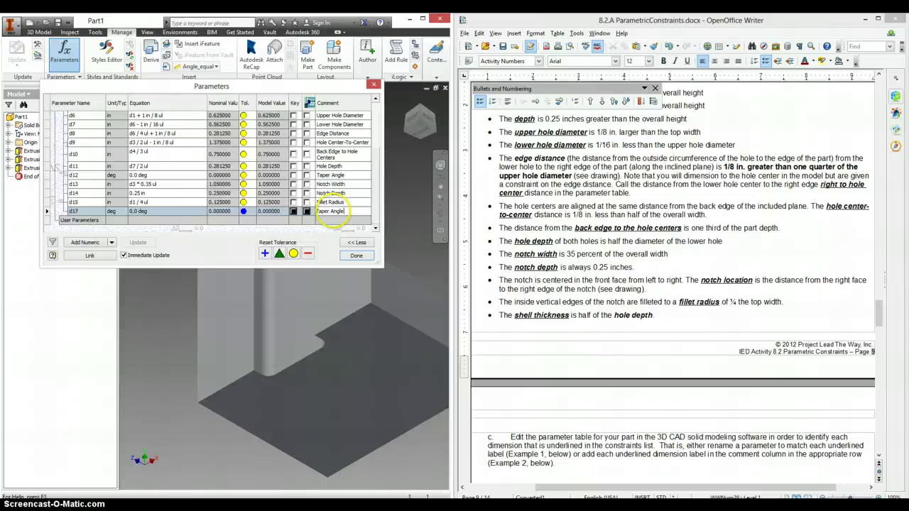
click(353, 202)
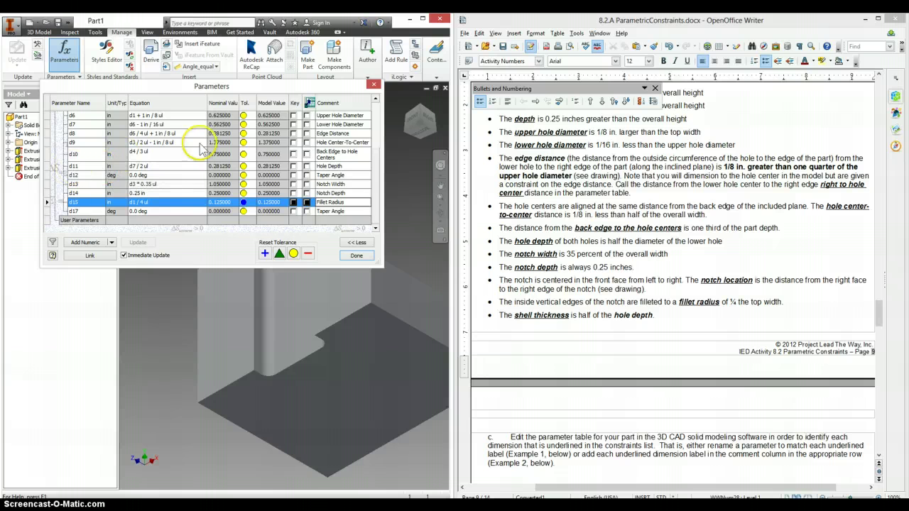
Step: Shell the part from its bottom face with thickness d11/2, then return to the home view
click(372, 87)
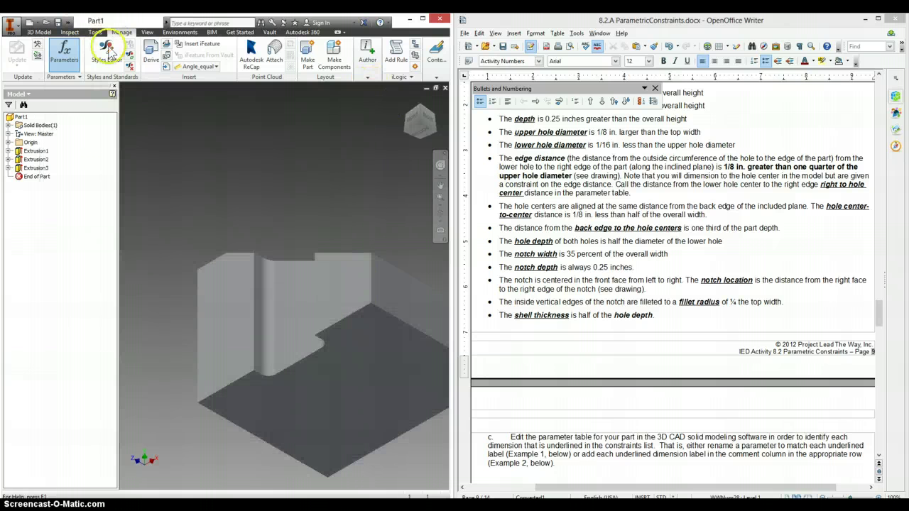
click(39, 32)
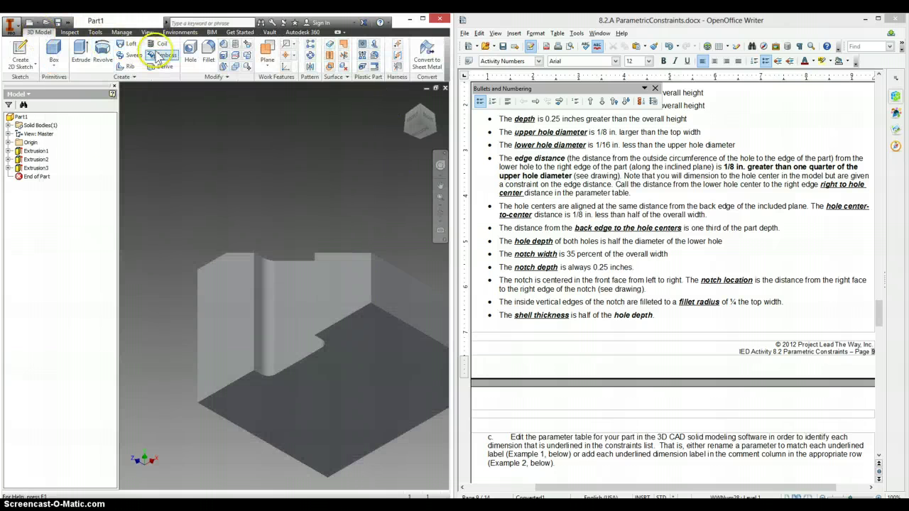
click(226, 57)
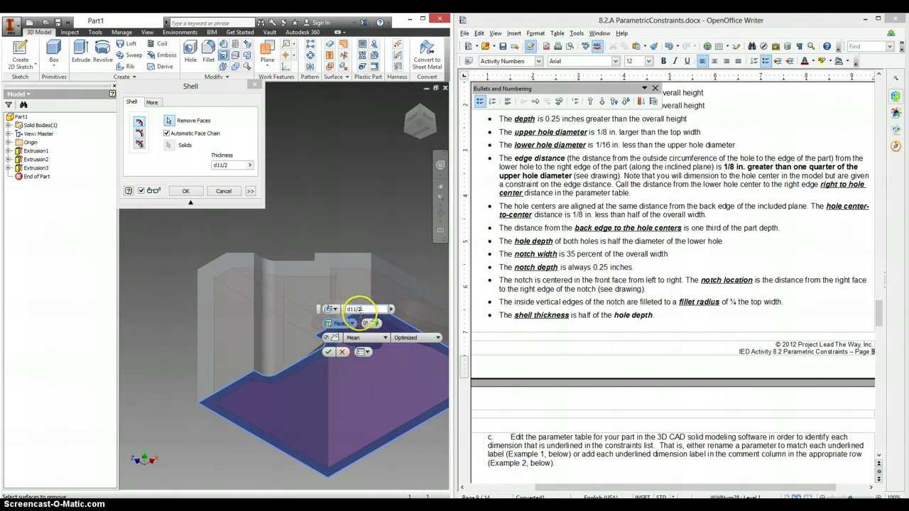
click(328, 352)
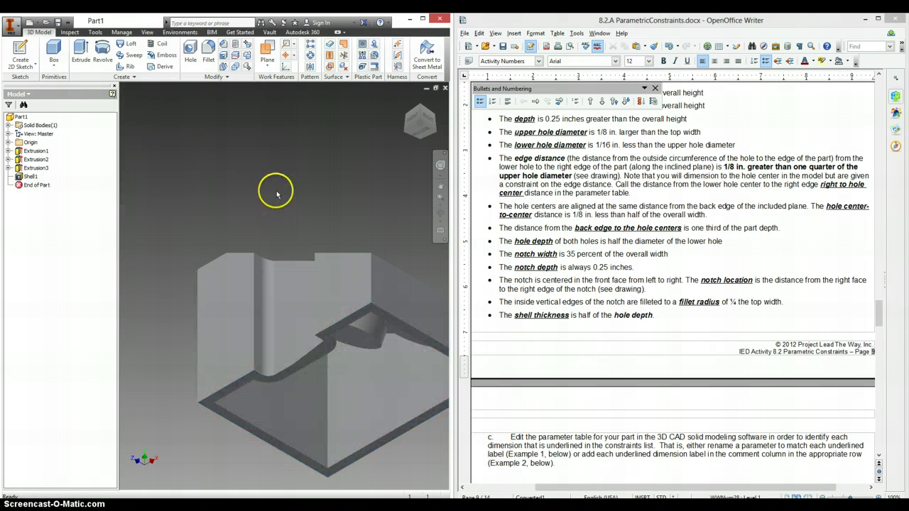
click(411, 97)
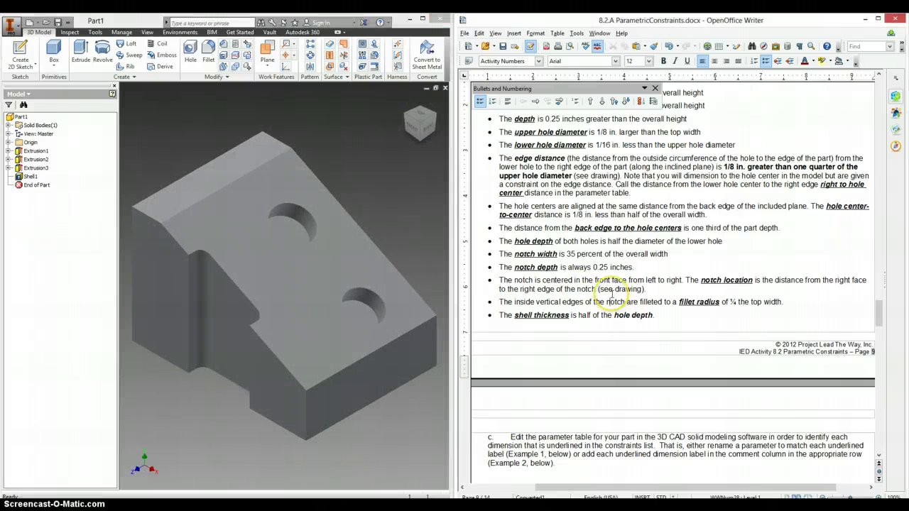
Step: Scroll the worksheet to question d's physical properties and show Inventor's Manage tools
scroll(612, 293, down, 4)
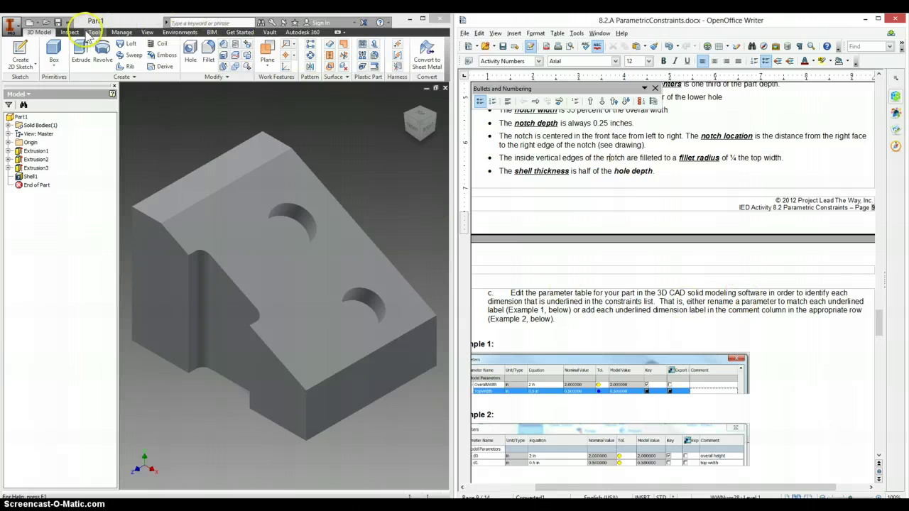
click(122, 32)
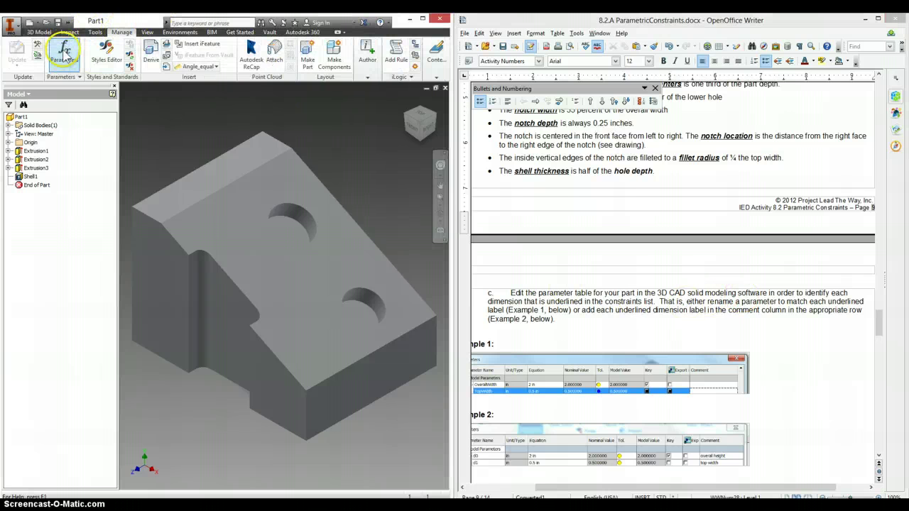
scroll(632, 284, down, 5)
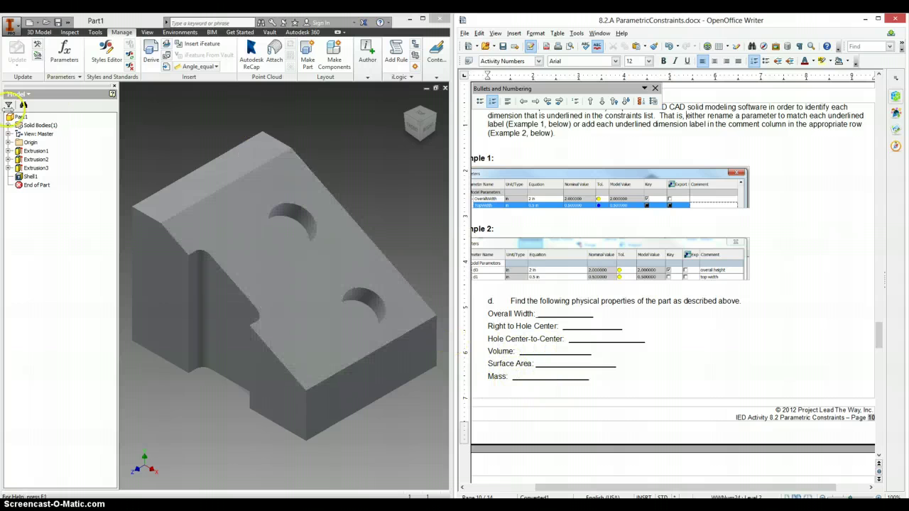
right_click(20, 120)
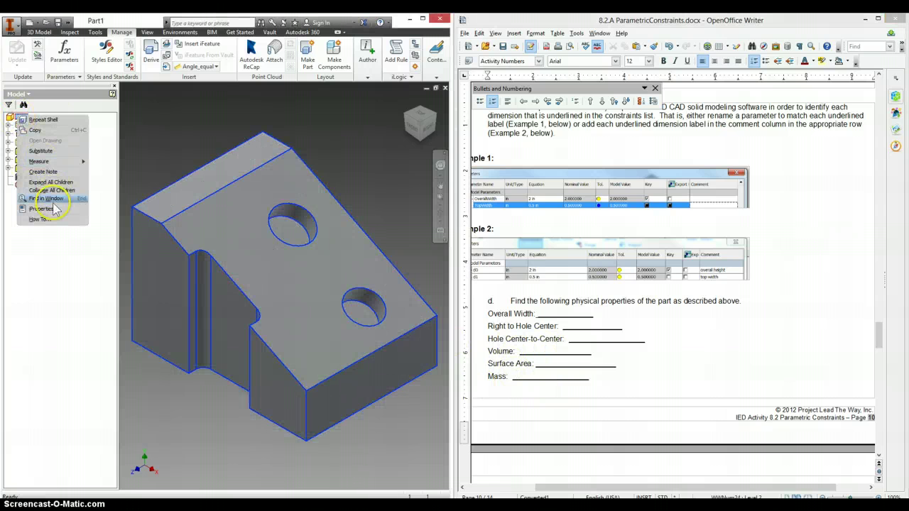
click(57, 213)
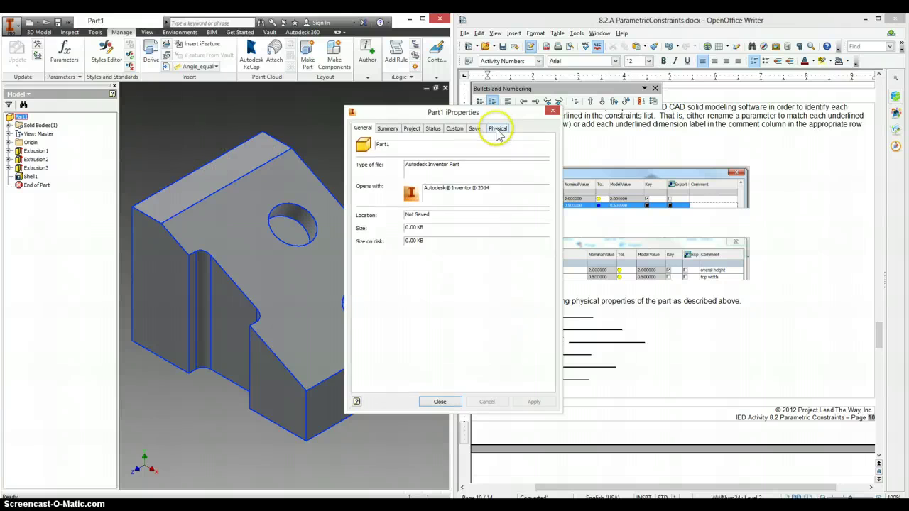
click(498, 131)
click(496, 174)
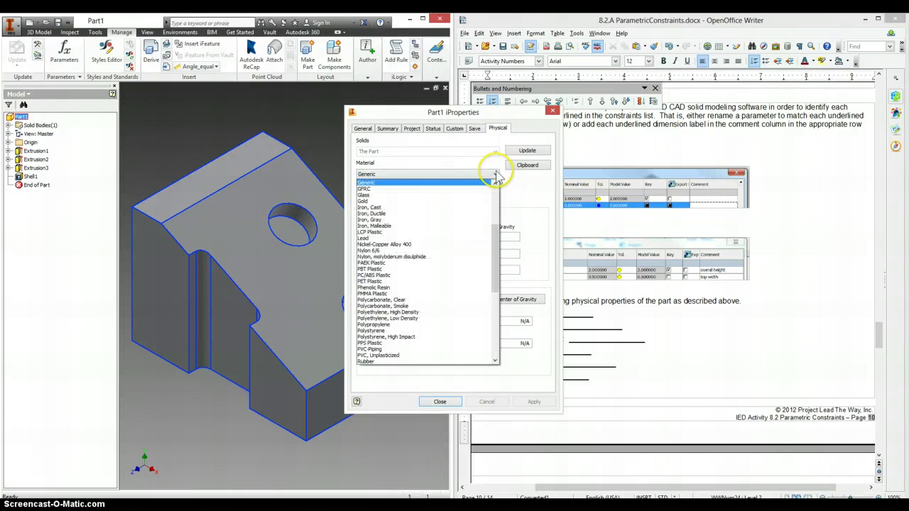
click(447, 201)
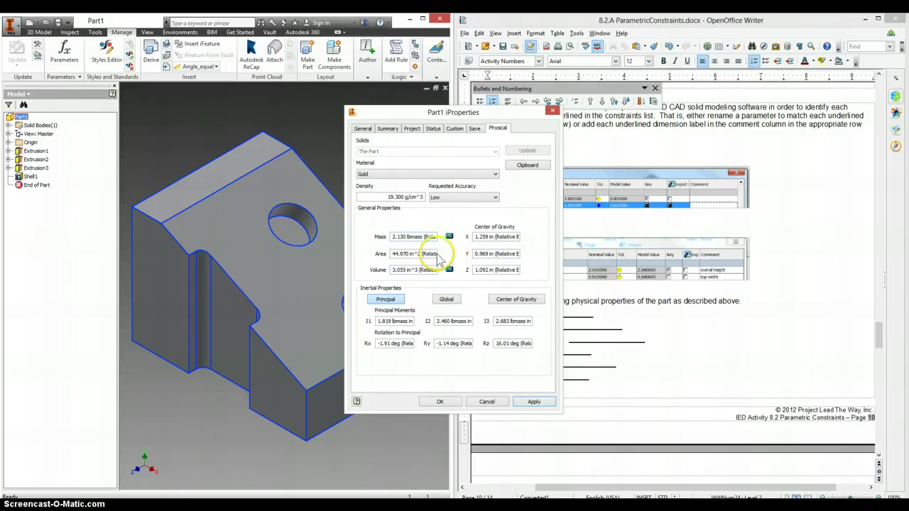
click(552, 112)
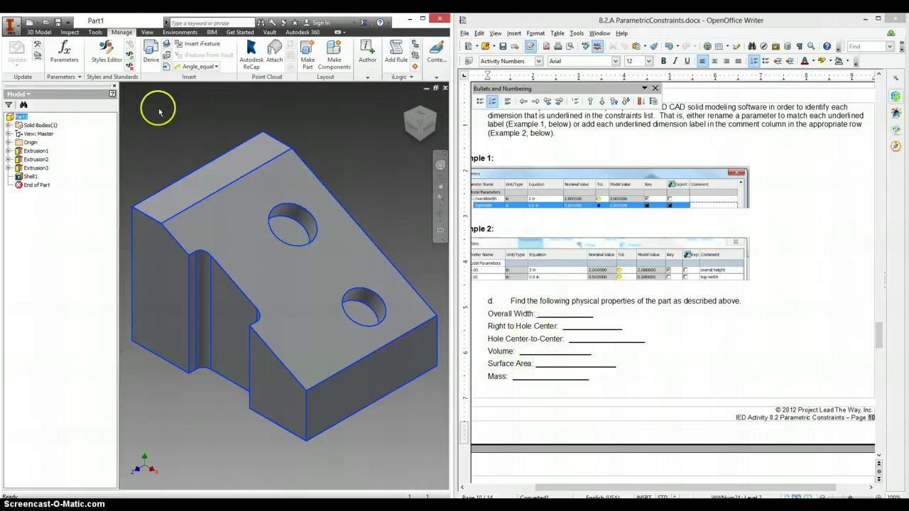
click(64, 51)
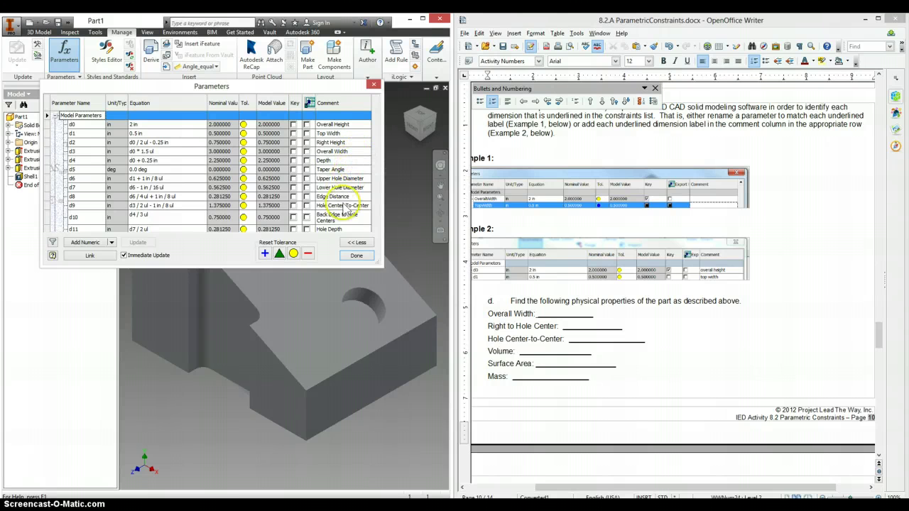
click(373, 84)
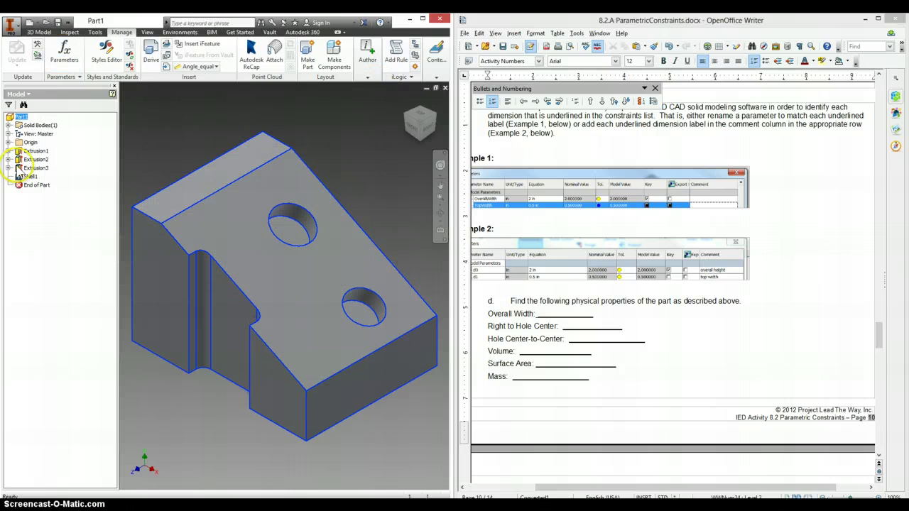
Step: Start a new sketch on the part's top face
click(262, 260)
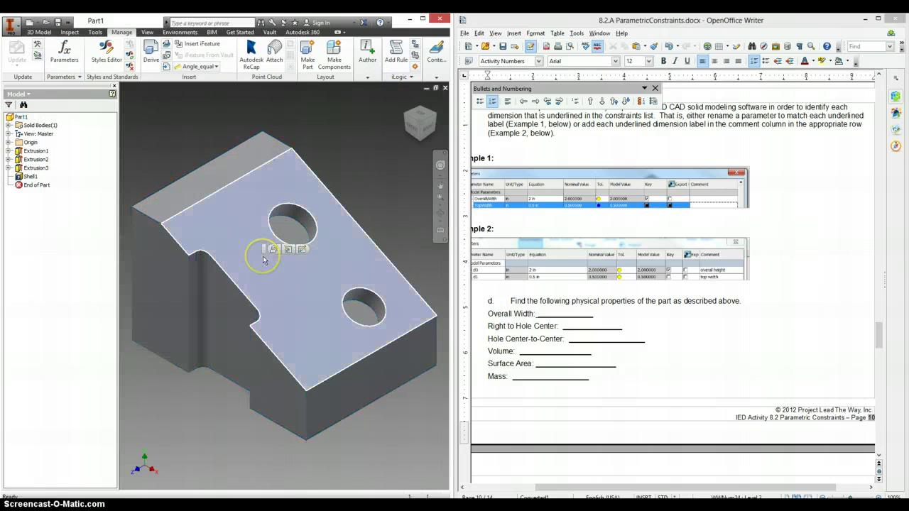
right_click(267, 266)
click(272, 279)
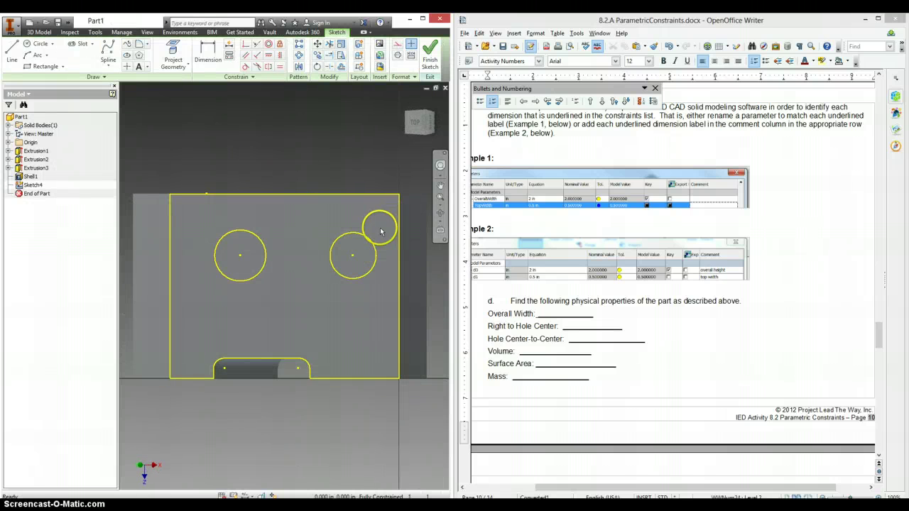
Step: Add a driven .563 dimension from the right edge to the right hole's centre and finish the sketch
click(207, 52)
click(389, 238)
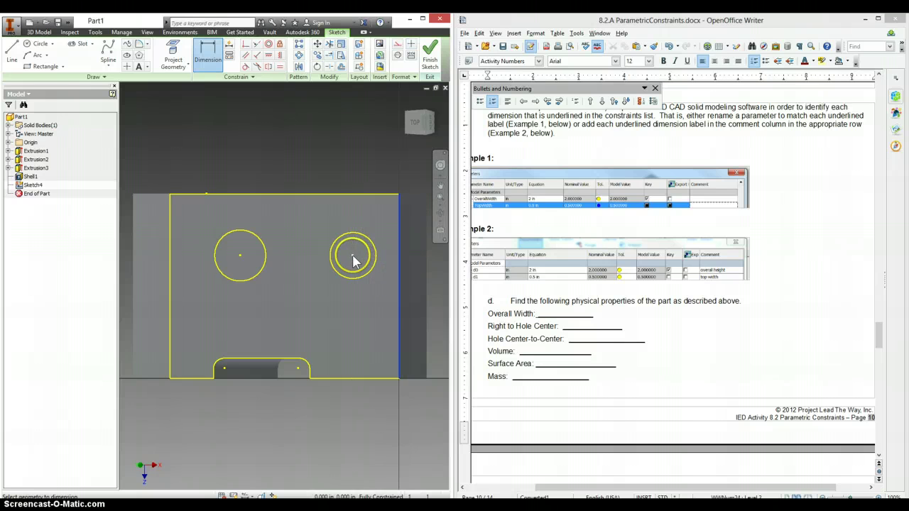
click(354, 261)
click(371, 169)
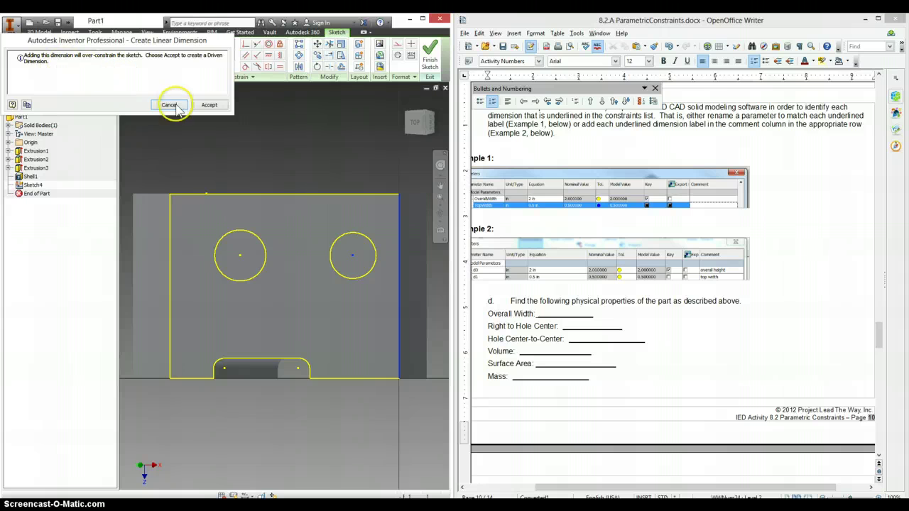
click(209, 104)
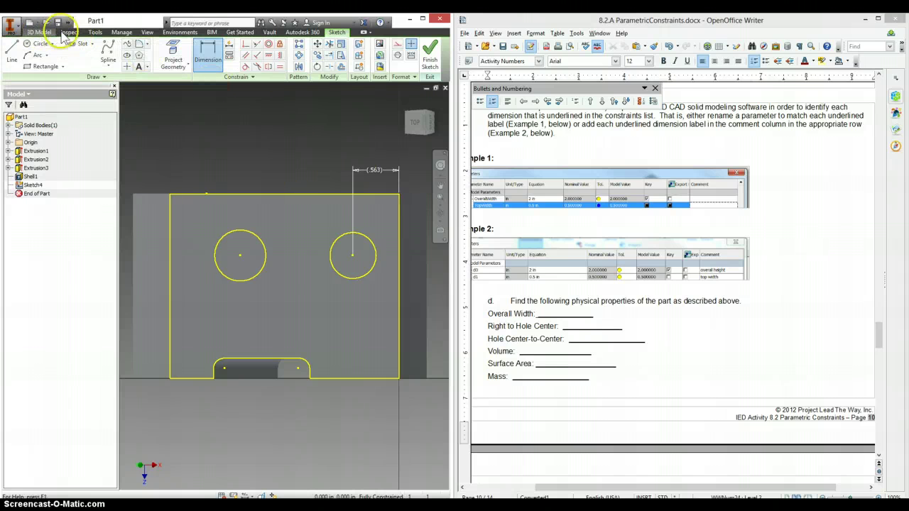
click(95, 33)
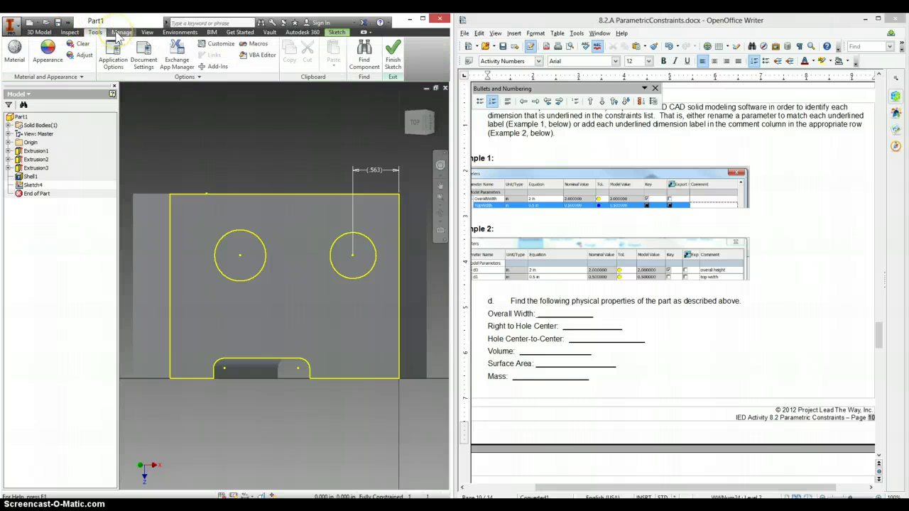
click(121, 32)
click(394, 55)
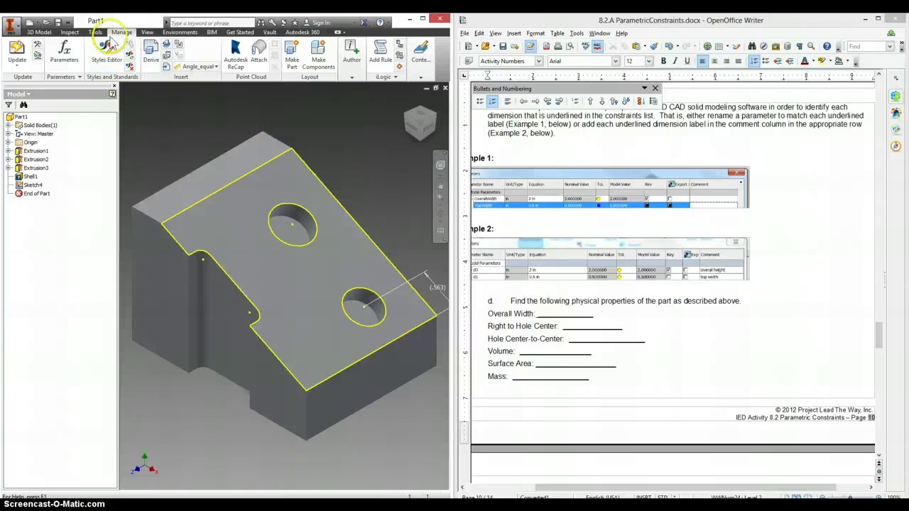
Step: Comment parameter d18 as 'Right to Hole Center', then scroll the assignment to question e
click(66, 53)
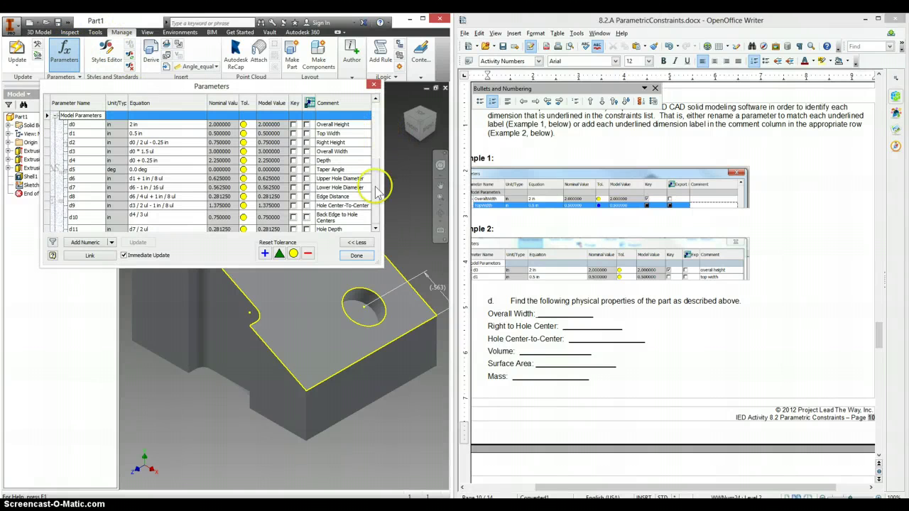
scroll(372, 196, down, 3)
click(334, 194)
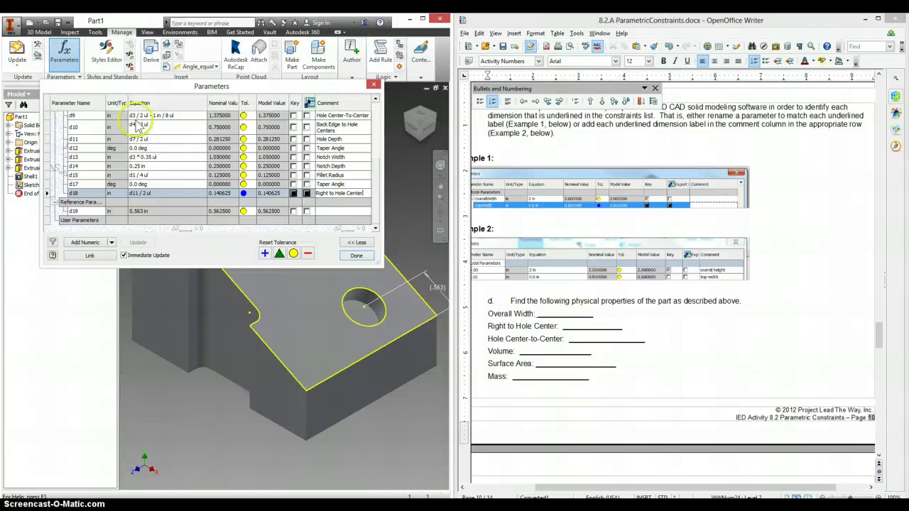
click(355, 257)
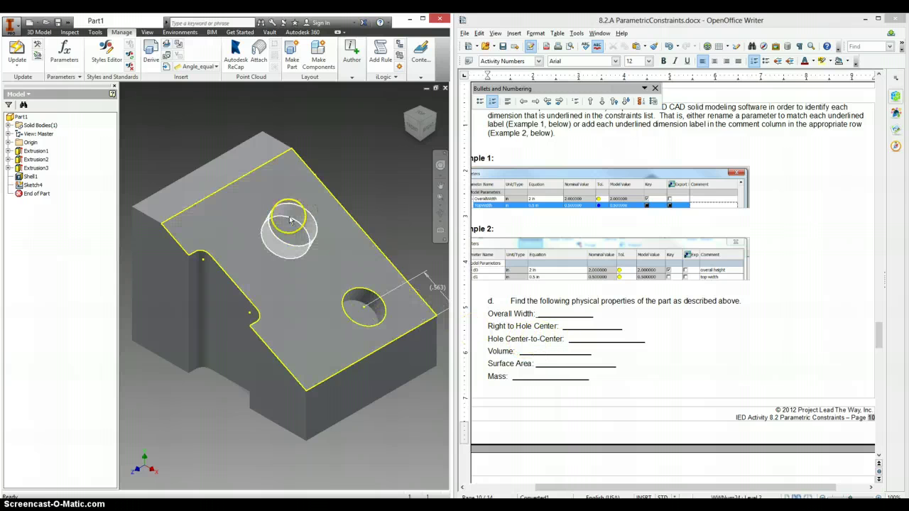
click(711, 360)
scroll(703, 355, down, 8)
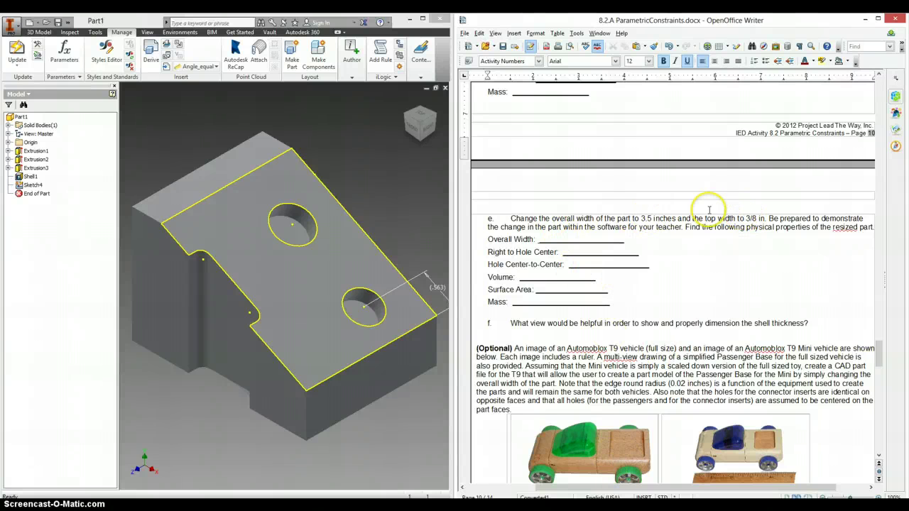
Step: Open Sketch1 under Extrusion1 for editing, leaving the 2.000 height unchanged
click(9, 150)
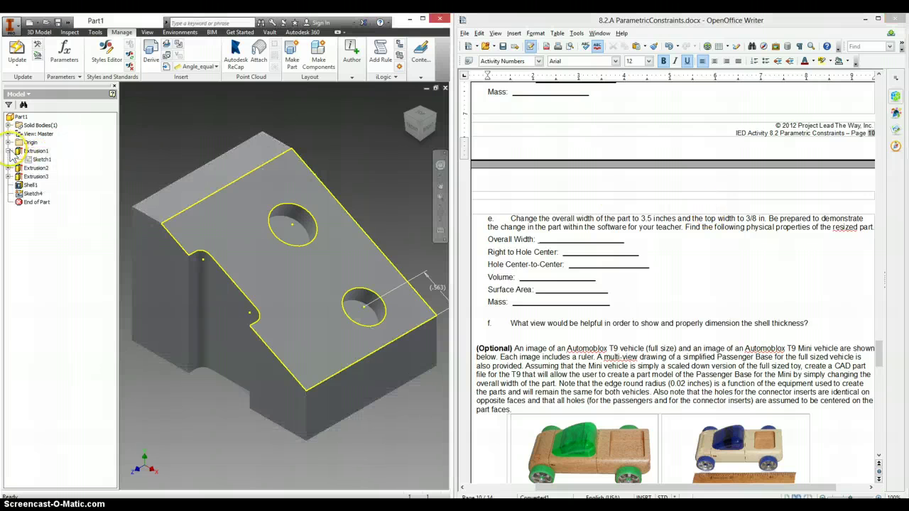
double_click(28, 159)
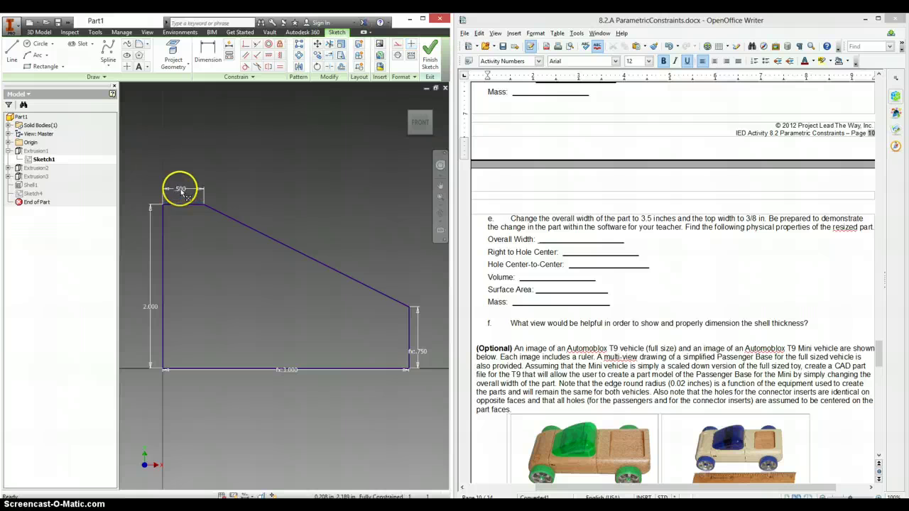
click(182, 192)
double_click(152, 307)
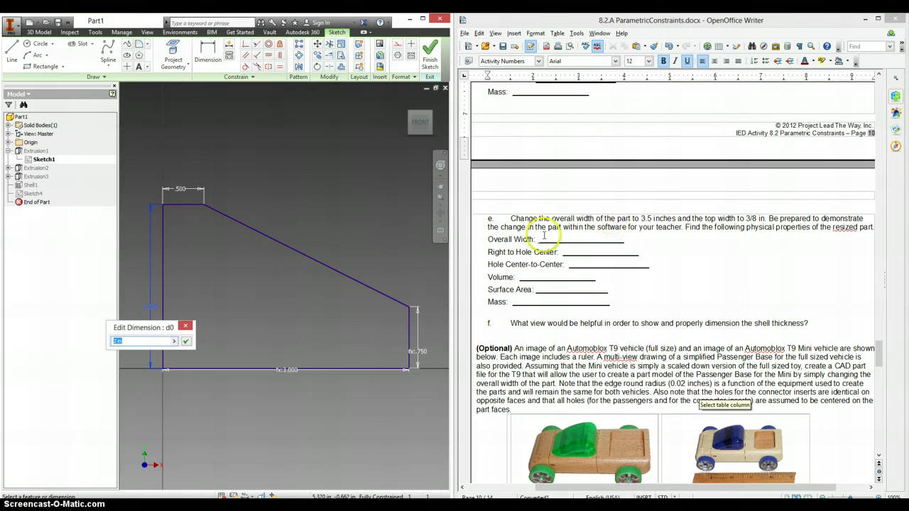
click(185, 326)
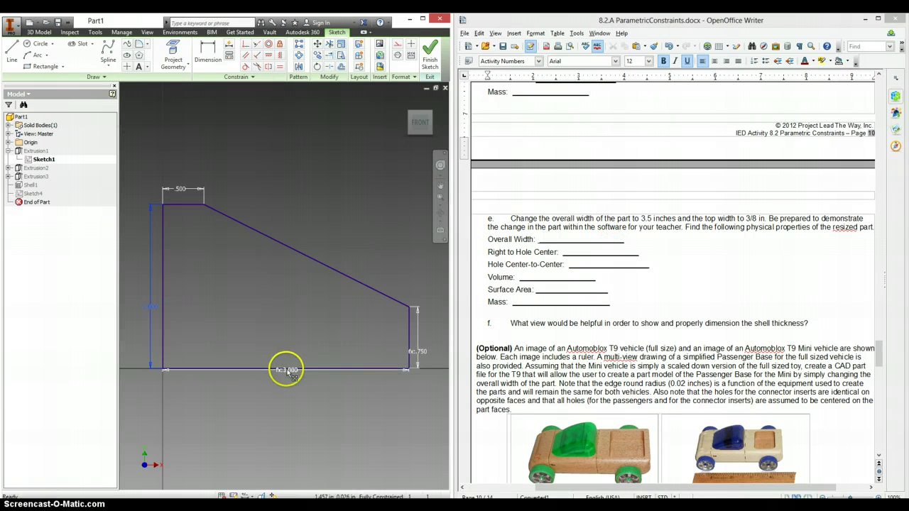
Step: Change the 3.000 overall width to 3.5 in and the .500 top width to 3/8 in
drag(284, 369, 288, 387)
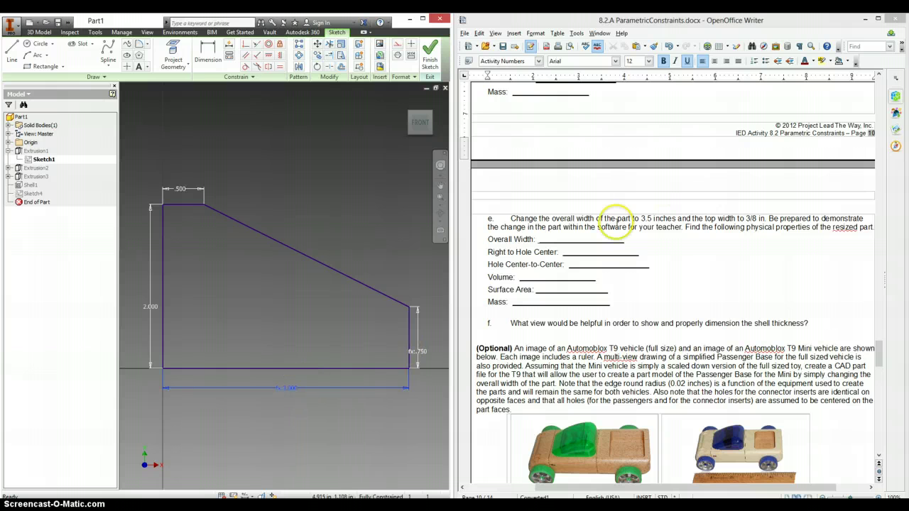
click(283, 388)
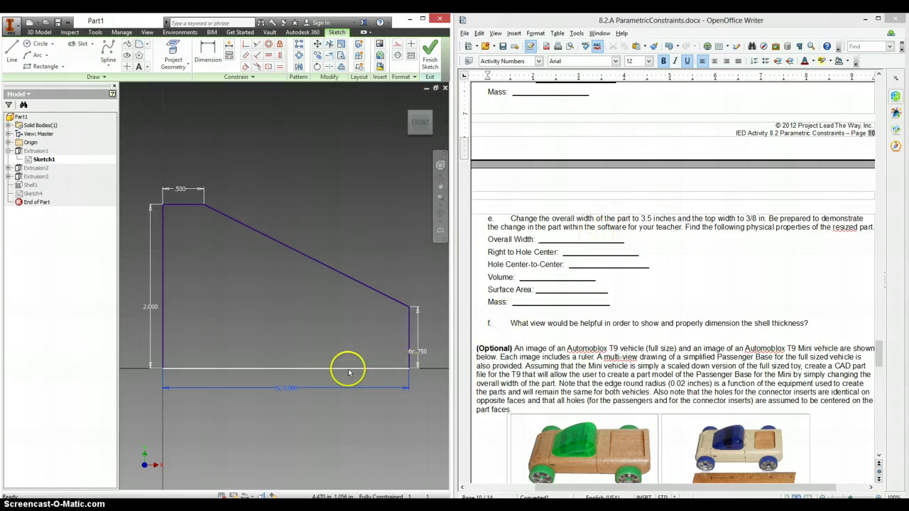
double_click(286, 388)
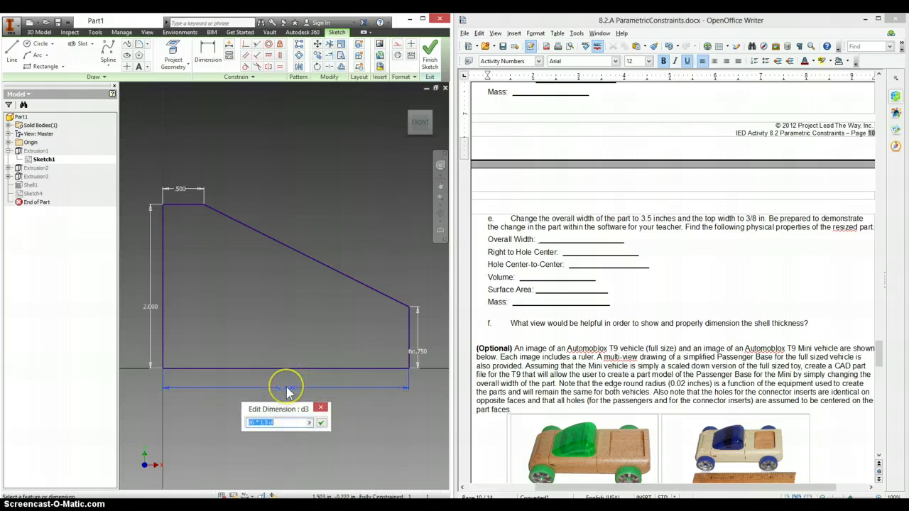
key(Return)
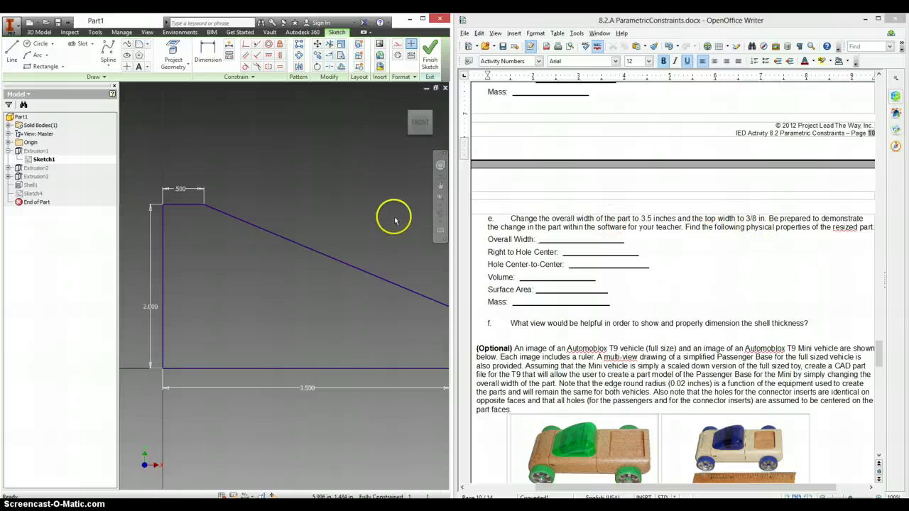
double_click(181, 191)
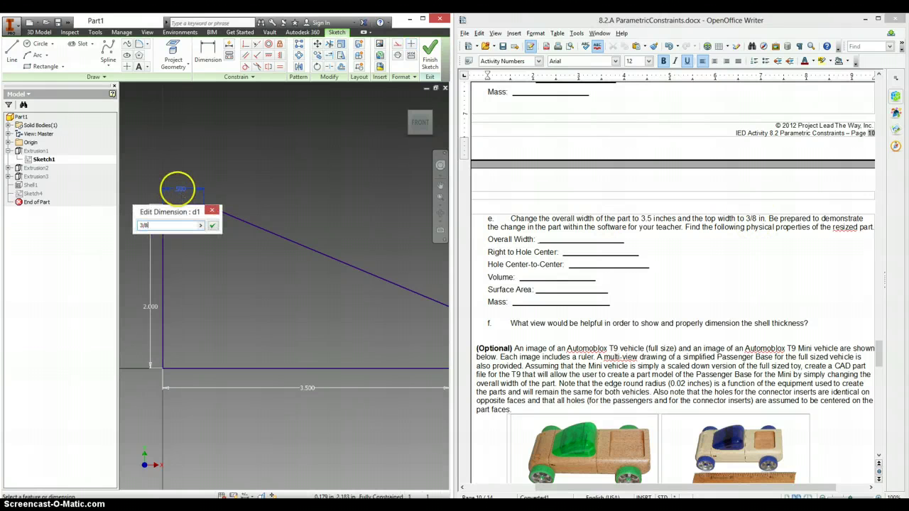
key(Return)
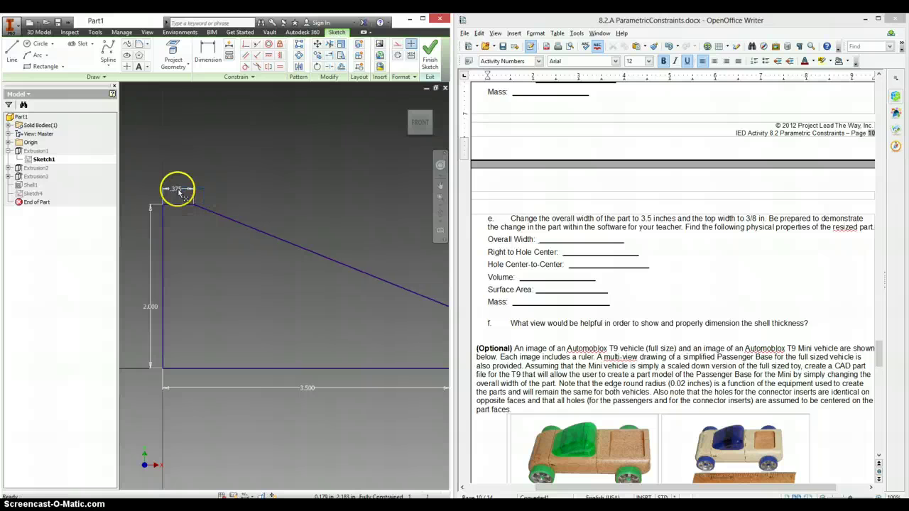
Step: Finish the sketch and inspect the rebuilt part, whose driven right-to-hole dimension reads .469
click(424, 63)
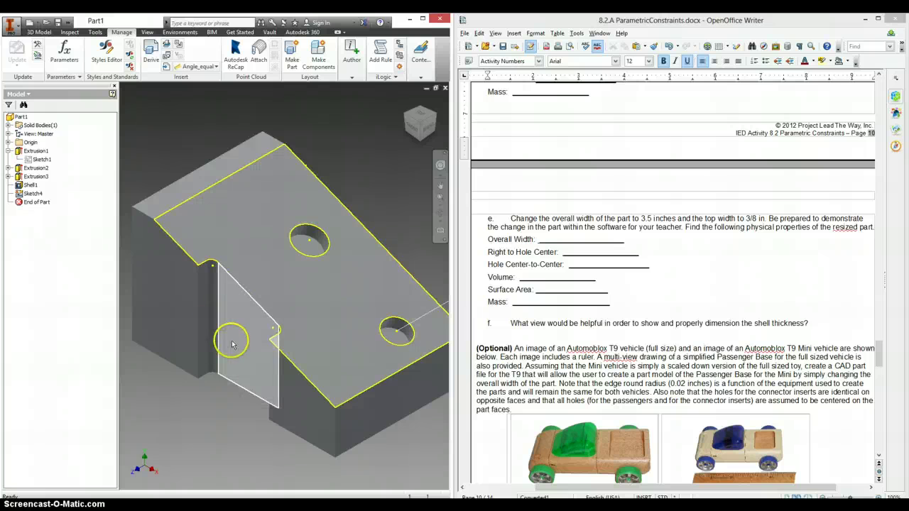
middle_drag(290, 267, 254, 304)
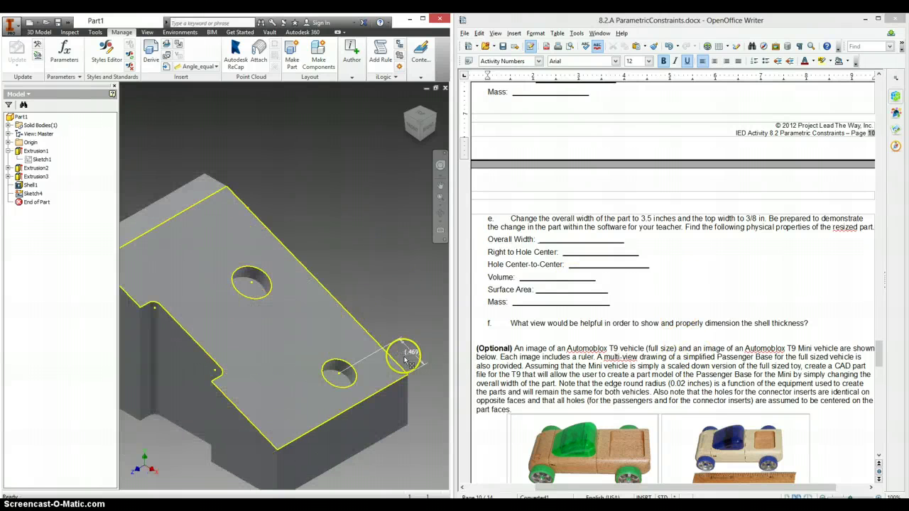
middle_drag(334, 370, 348, 335)
key(Escape)
scroll(353, 334, down, 2)
Step: Switch to the activity document and scroll through question f
click(568, 315)
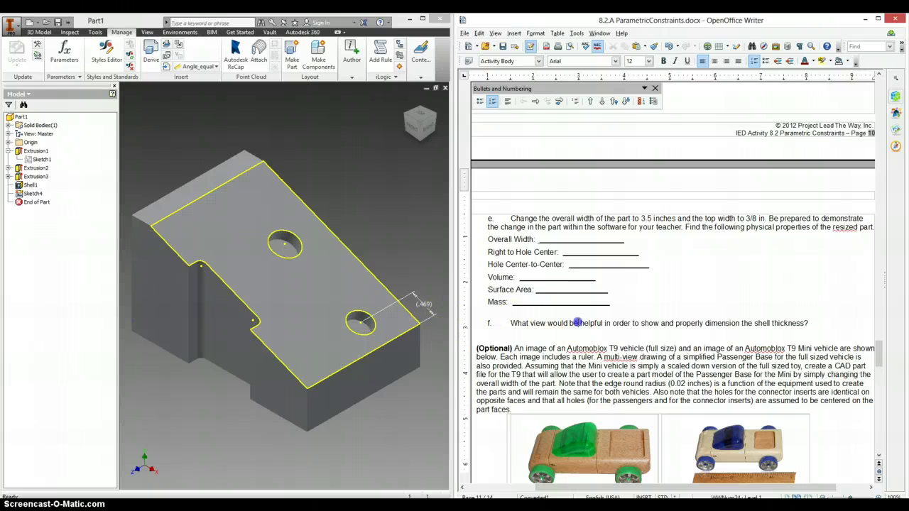
click(577, 322)
scroll(578, 322, down, 9)
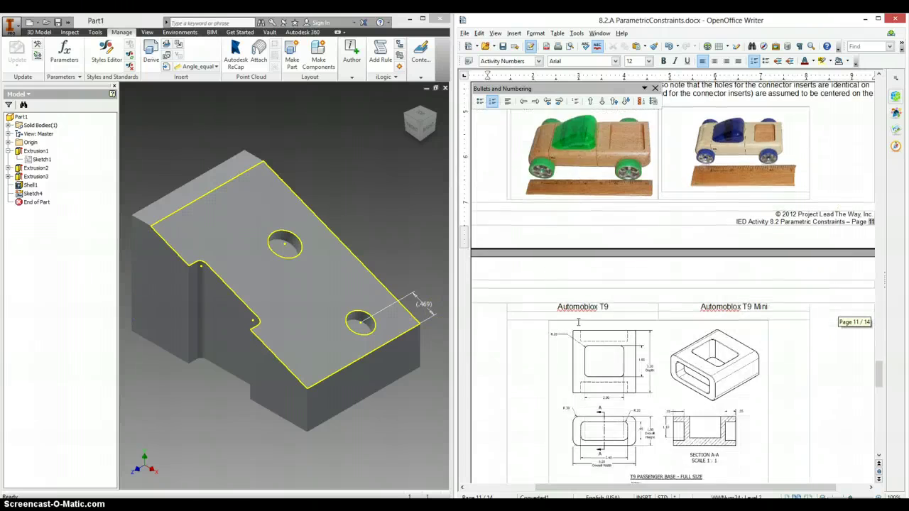
scroll(578, 323, down, 2)
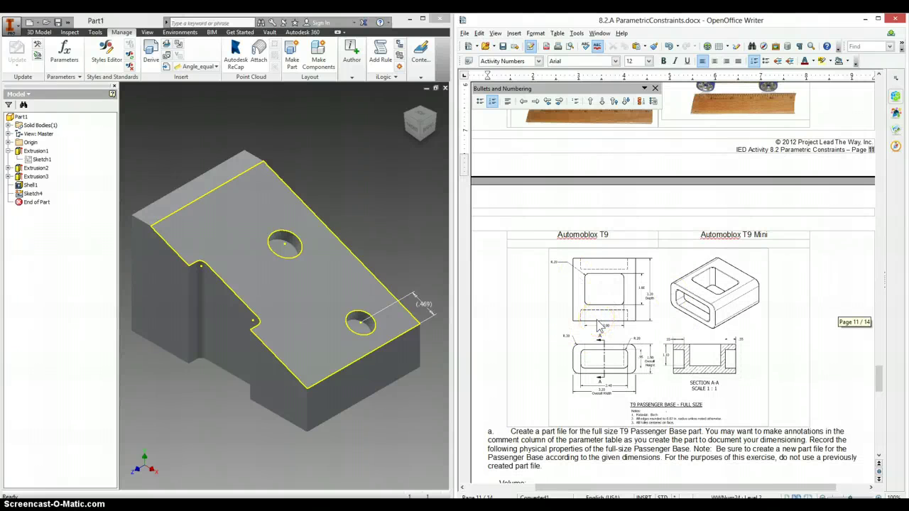
scroll(600, 326, up, 2)
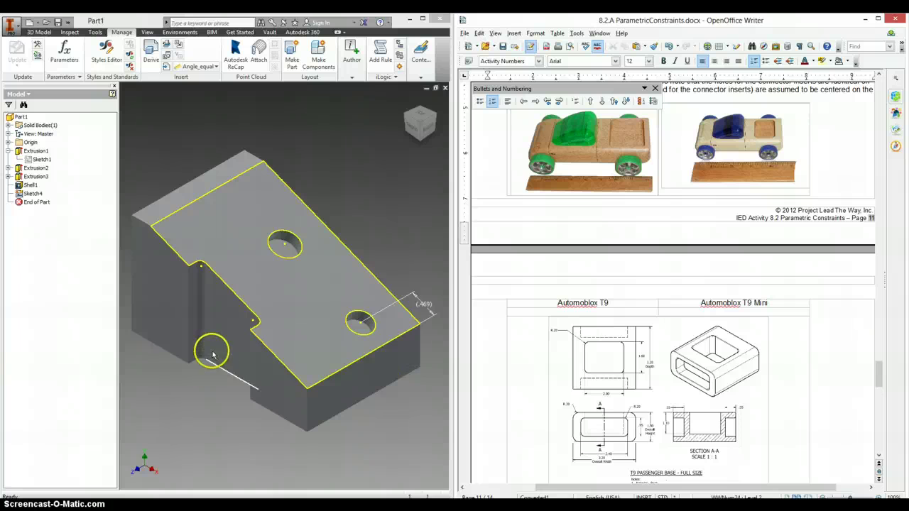